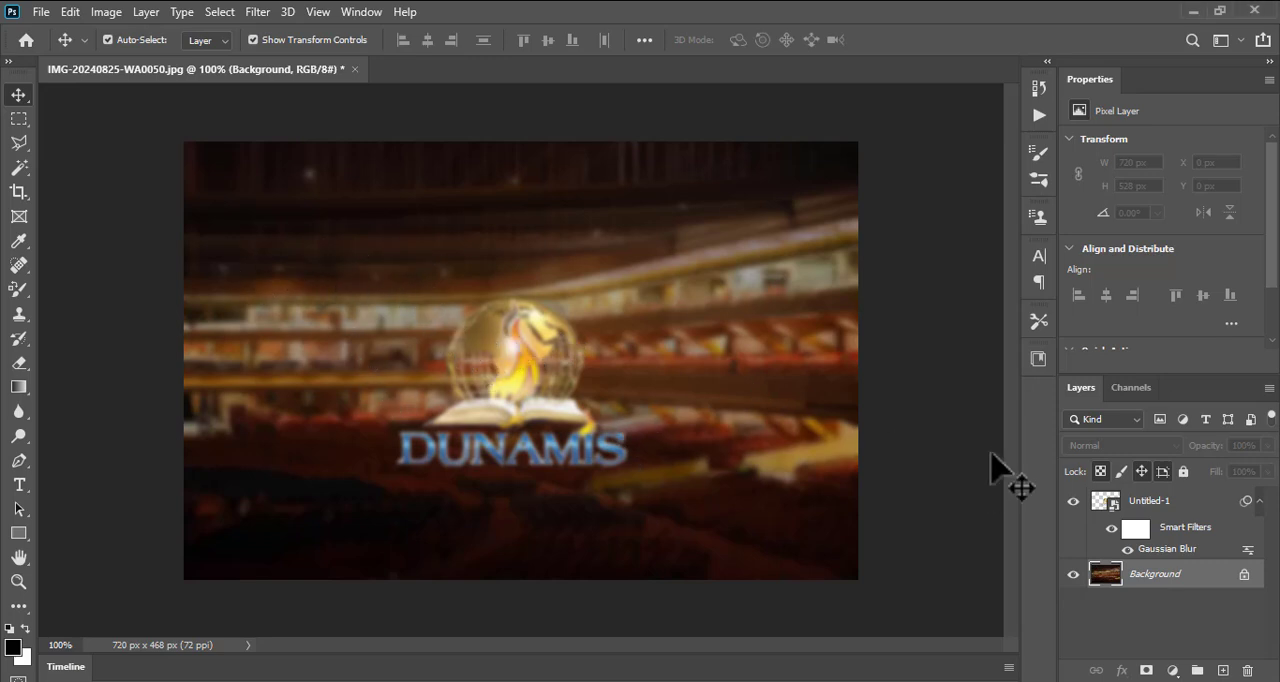
- Reposition the blurred DUNAMIS logo layer near the centre of the background photo, at about X 233 px and Y 121 px
drag(525, 366, 490, 343)
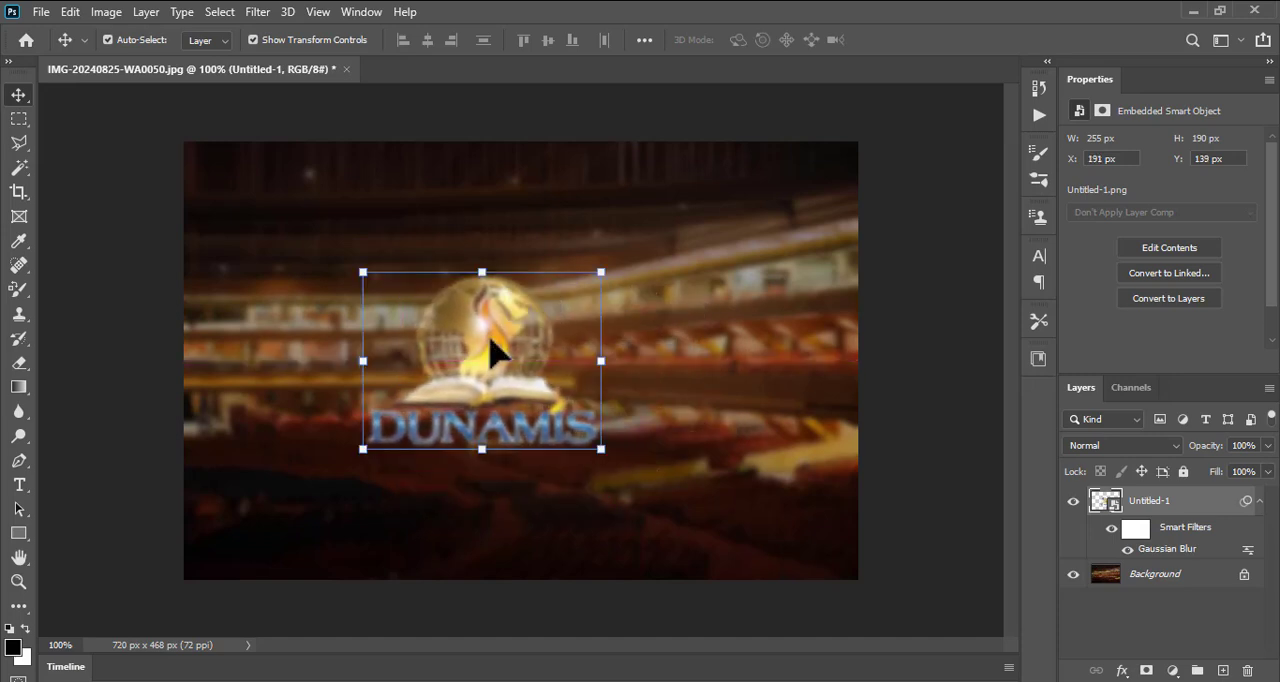
click(600, 272)
click(688, 292)
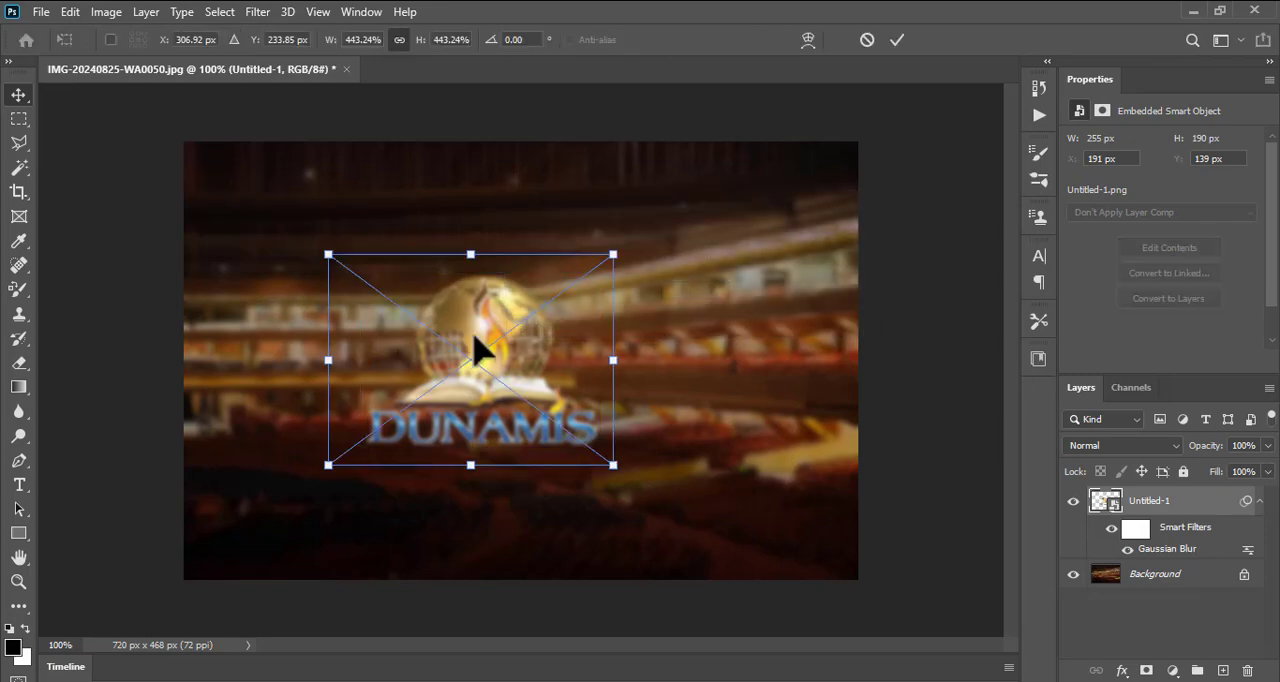
drag(476, 342, 339, 412)
drag(476, 348, 688, 312)
click(897, 40)
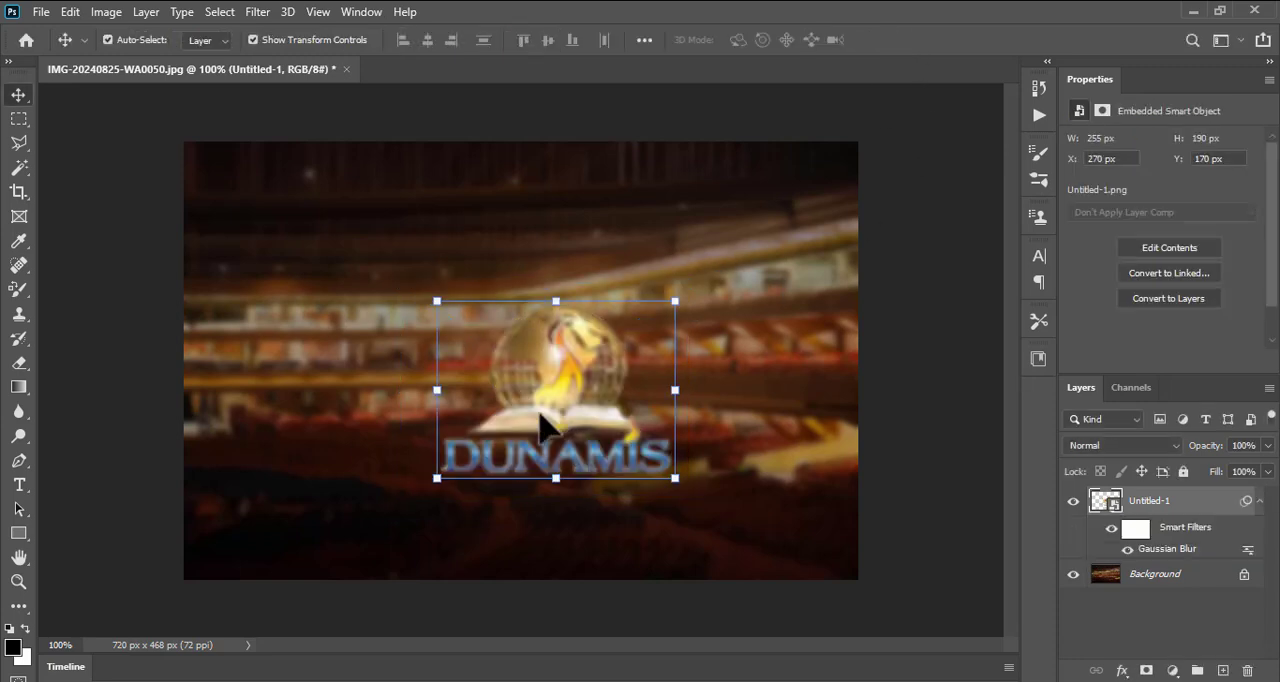
drag(569, 357, 530, 322)
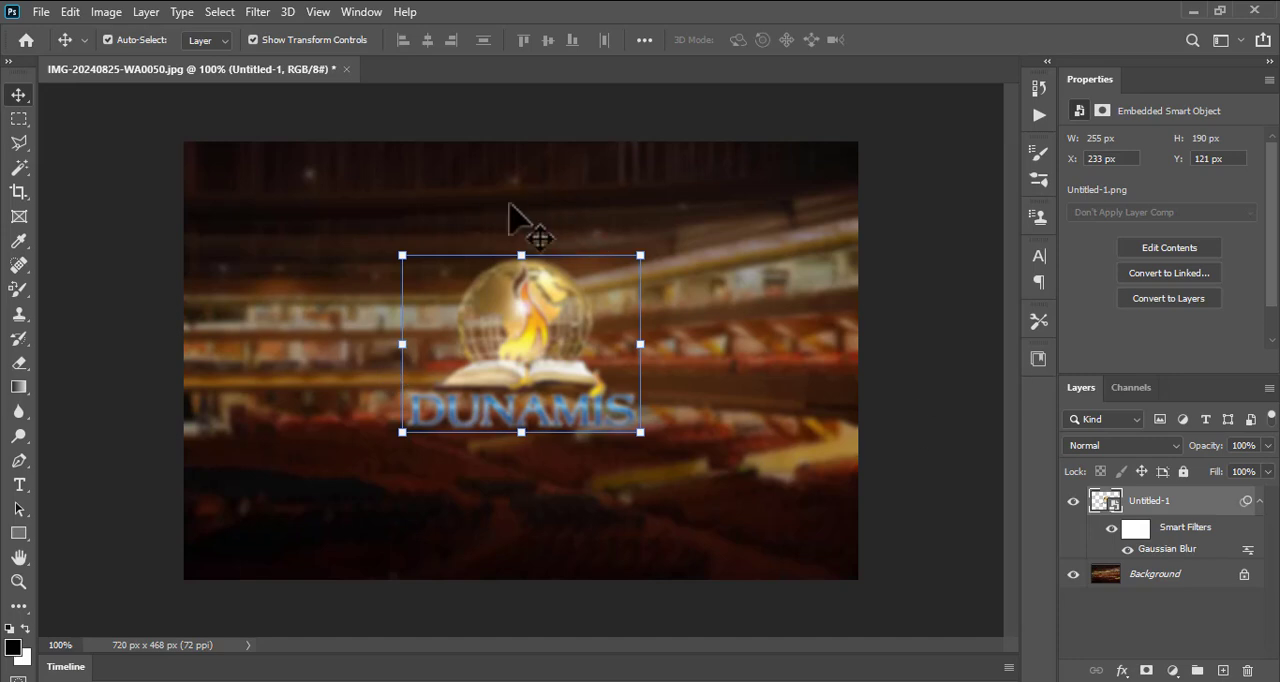
mouse_move(536, 320)
mouse_down()
mouse_move(523, 337)
mouse_move(551, 329)
mouse_move(530, 322)
mouse_up()
click(808, 364)
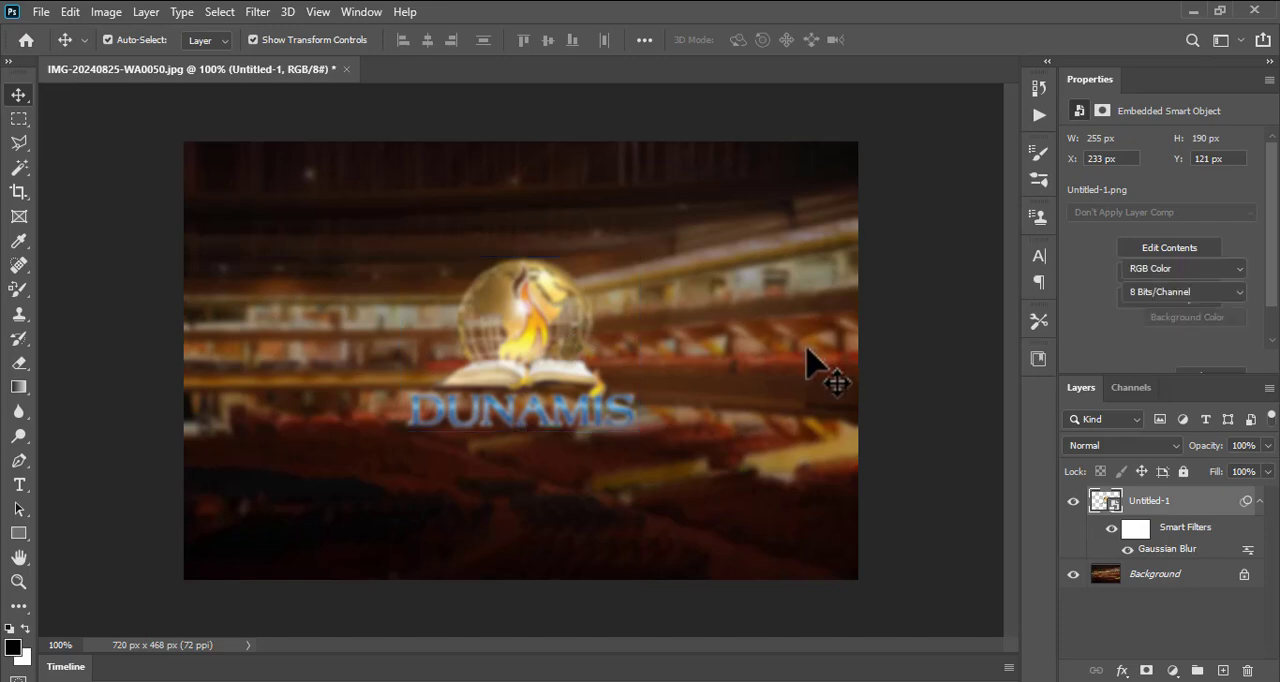
- Apply a Gaussian Blur with a radius of 2.1 pixels to the Background layer
click(261, 18)
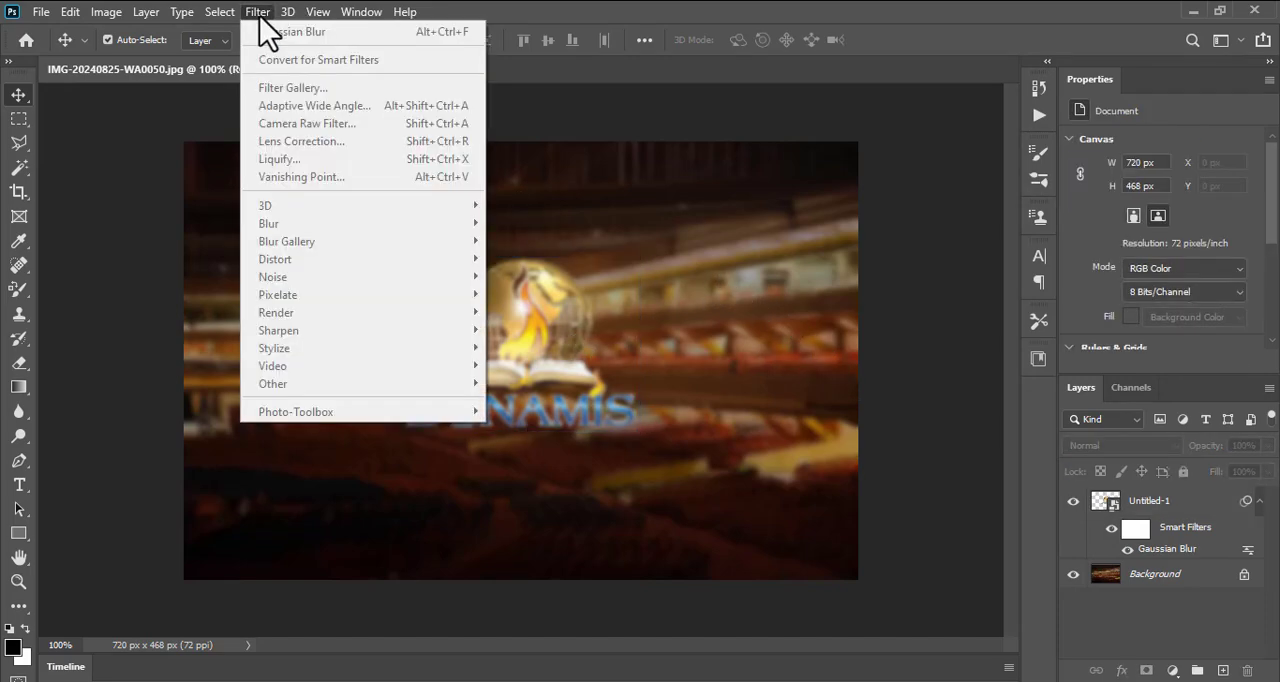
click(729, 400)
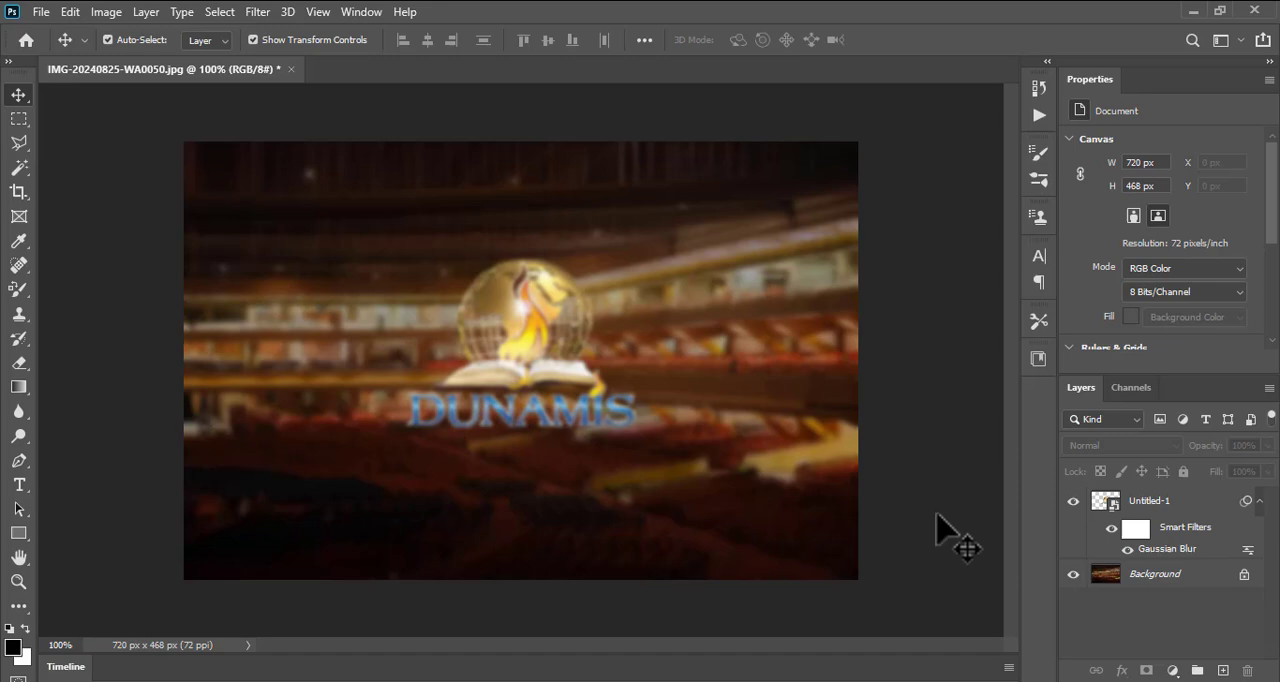
click(1142, 577)
click(257, 14)
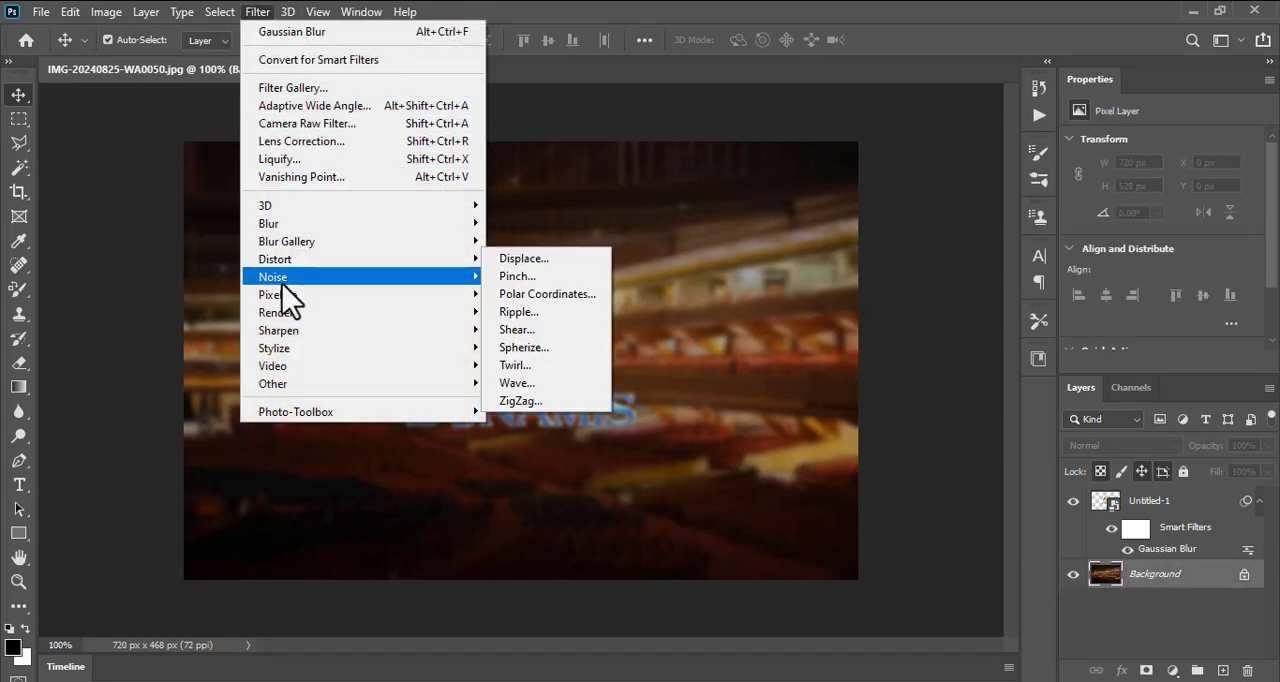
mouse_move(338, 224)
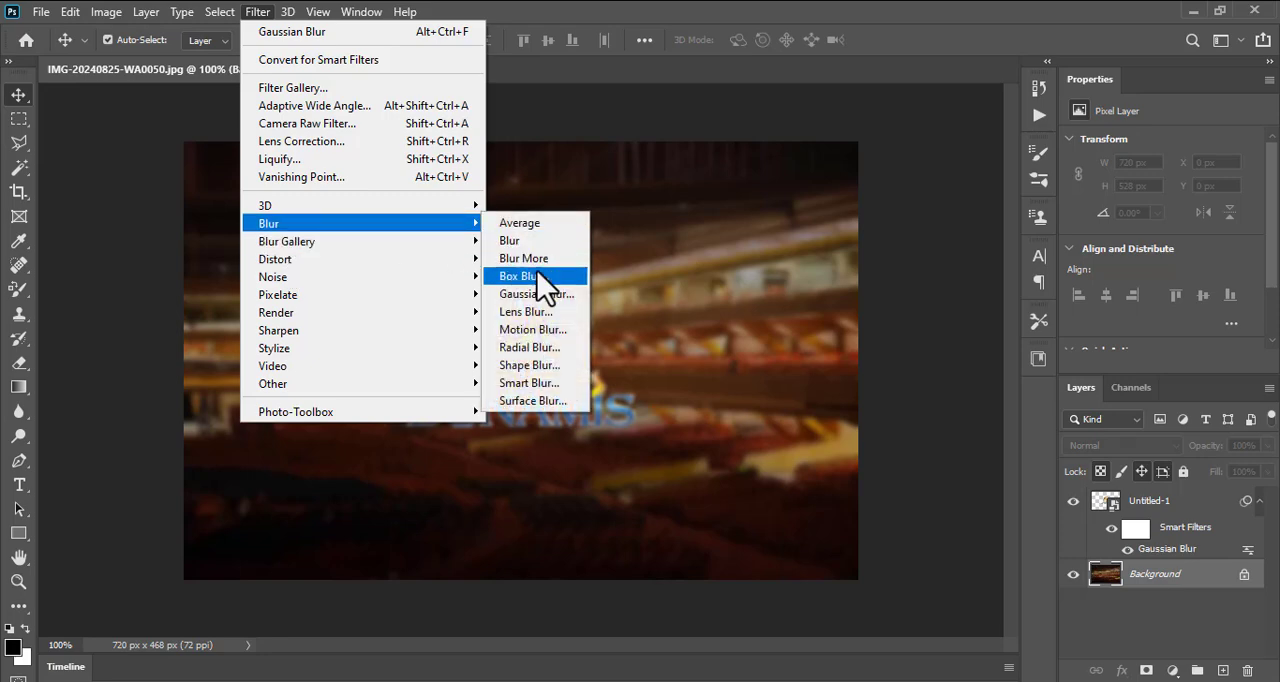
click(549, 296)
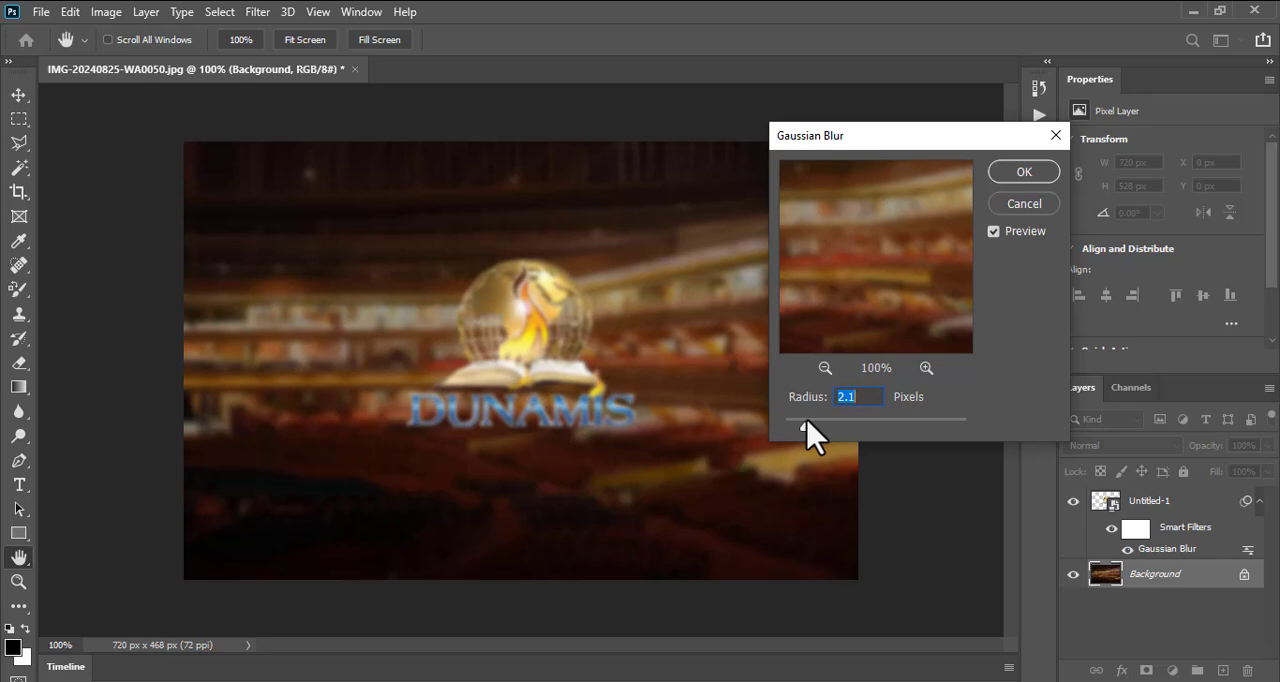
click(1026, 176)
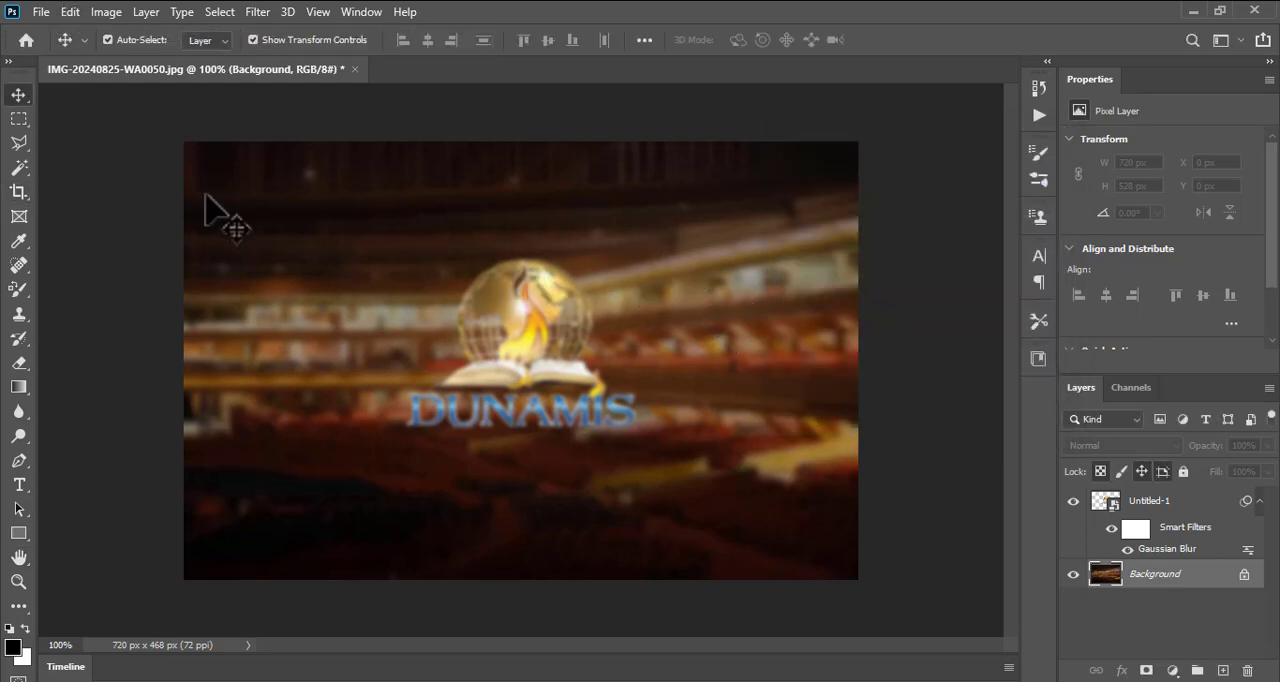
- Darken the Background layer with a Curves adjustment on the RGB channel, using a midpoint of input 138 and output 116
click(110, 14)
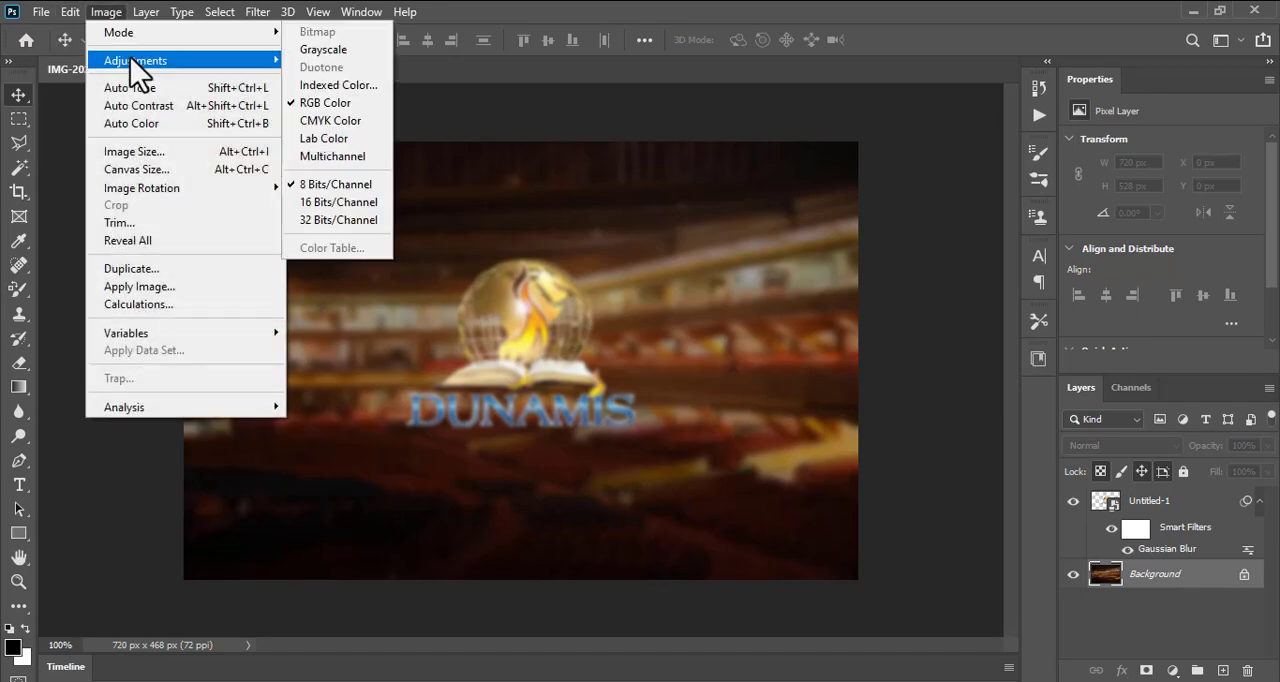
mouse_move(130, 62)
click(333, 96)
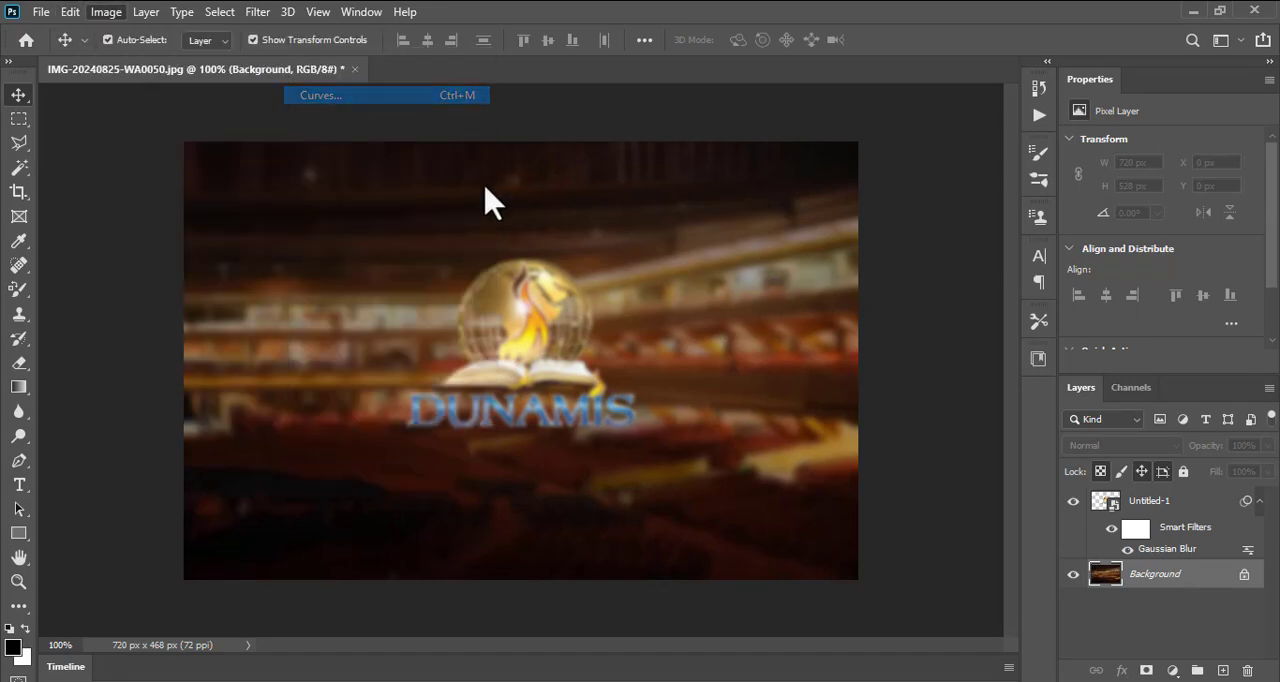
drag(703, 341, 709, 356)
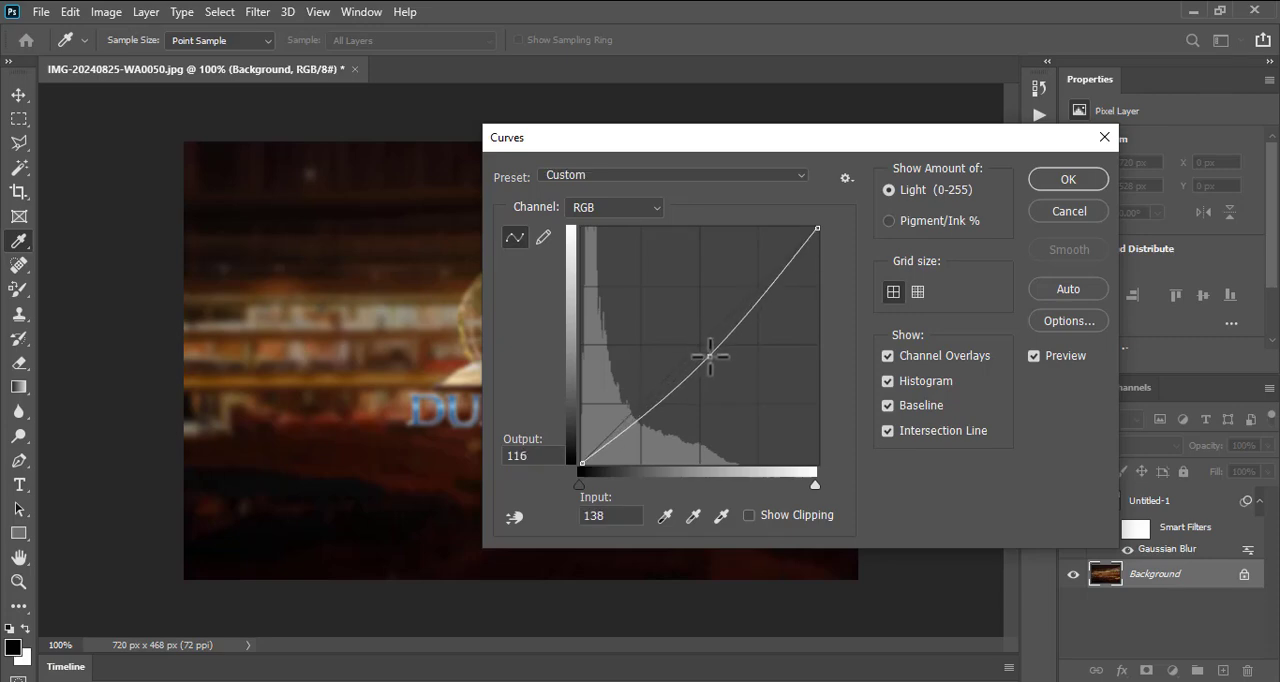
click(1064, 182)
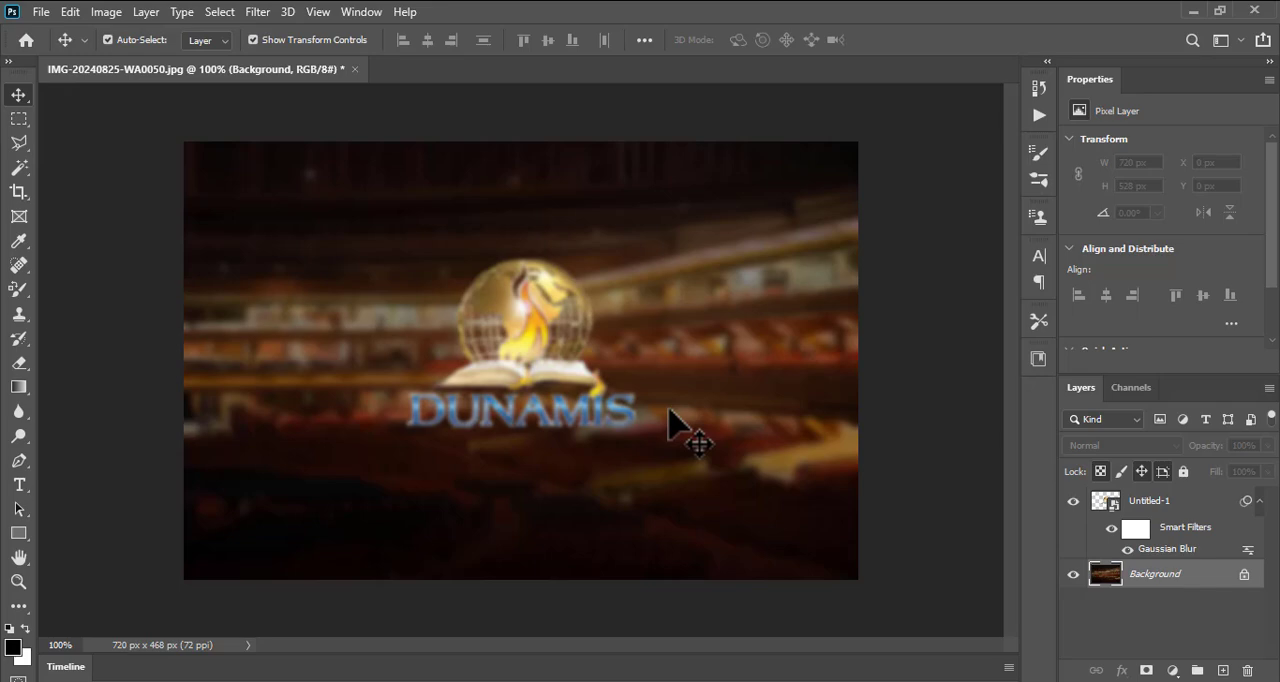
- Export the image with Save for Web as a high-quality JPEG, overwriting bg.jpg in the 2025 folder
click(41, 12)
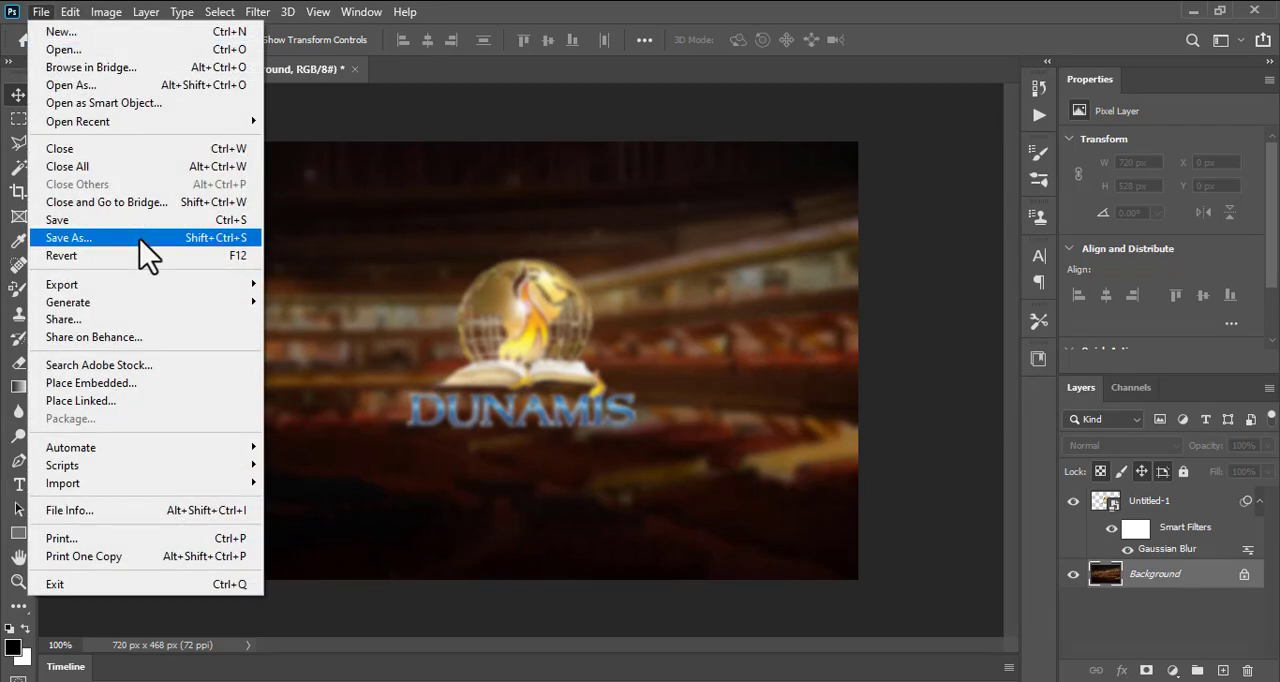
mouse_move(100, 288)
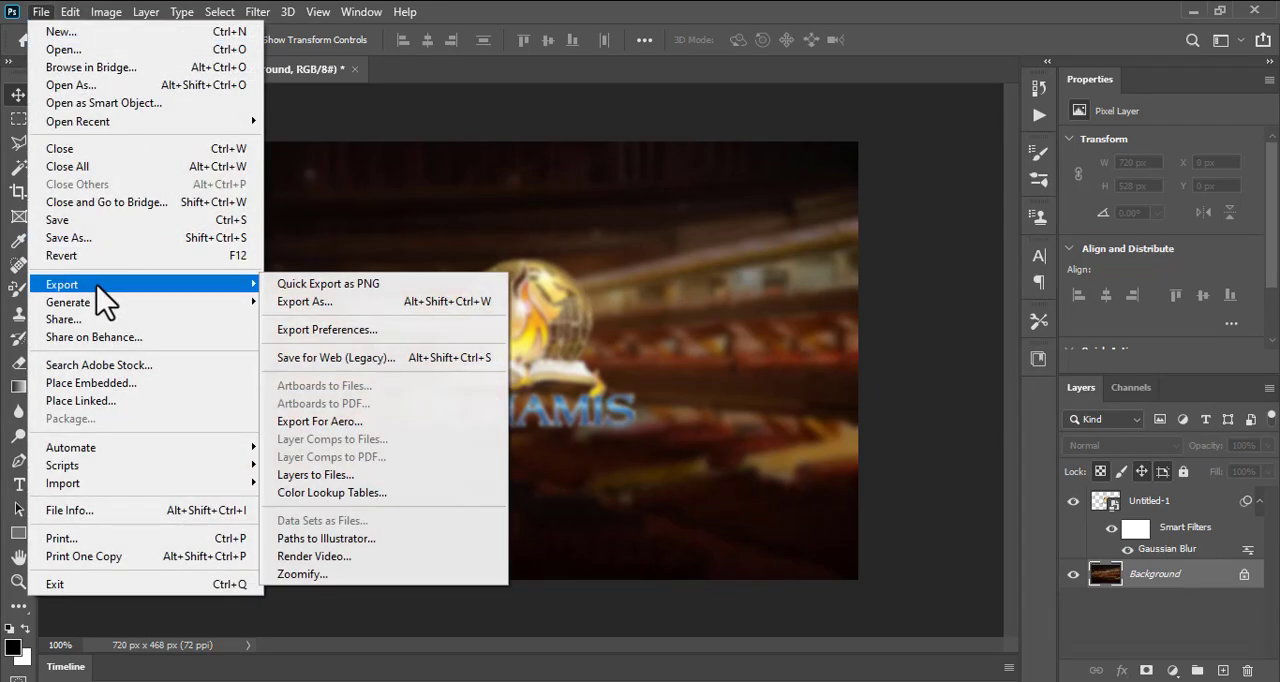
click(333, 360)
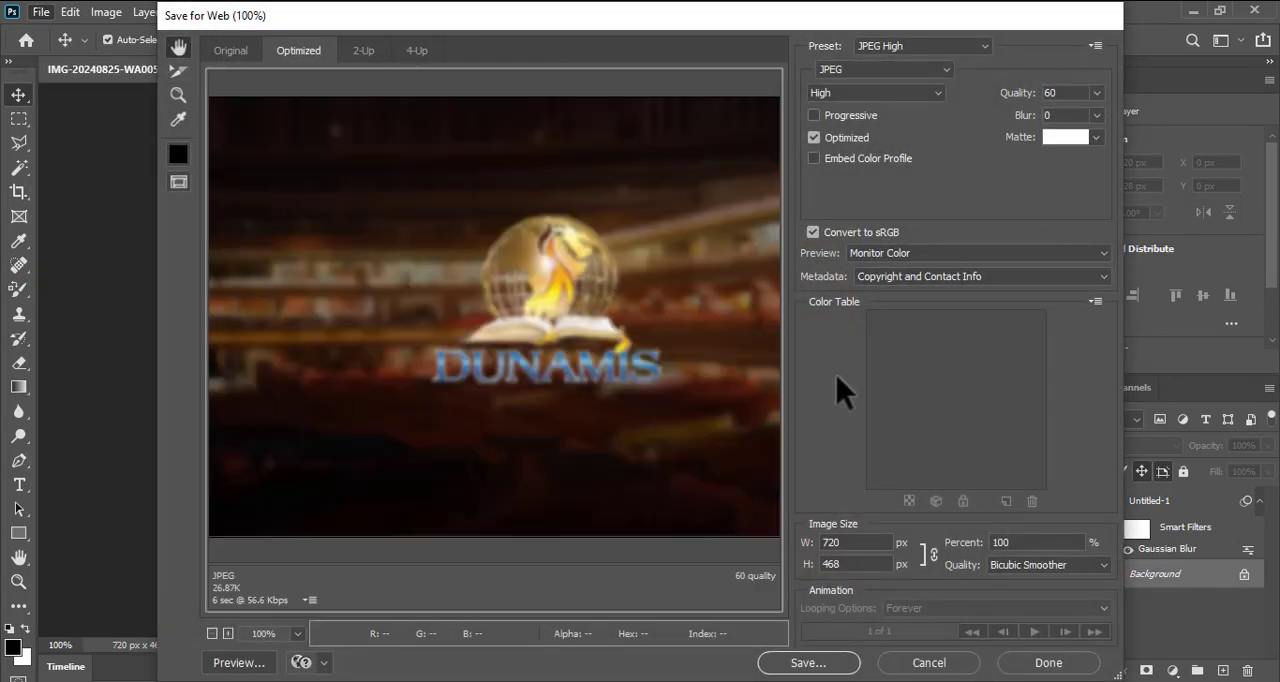
click(808, 662)
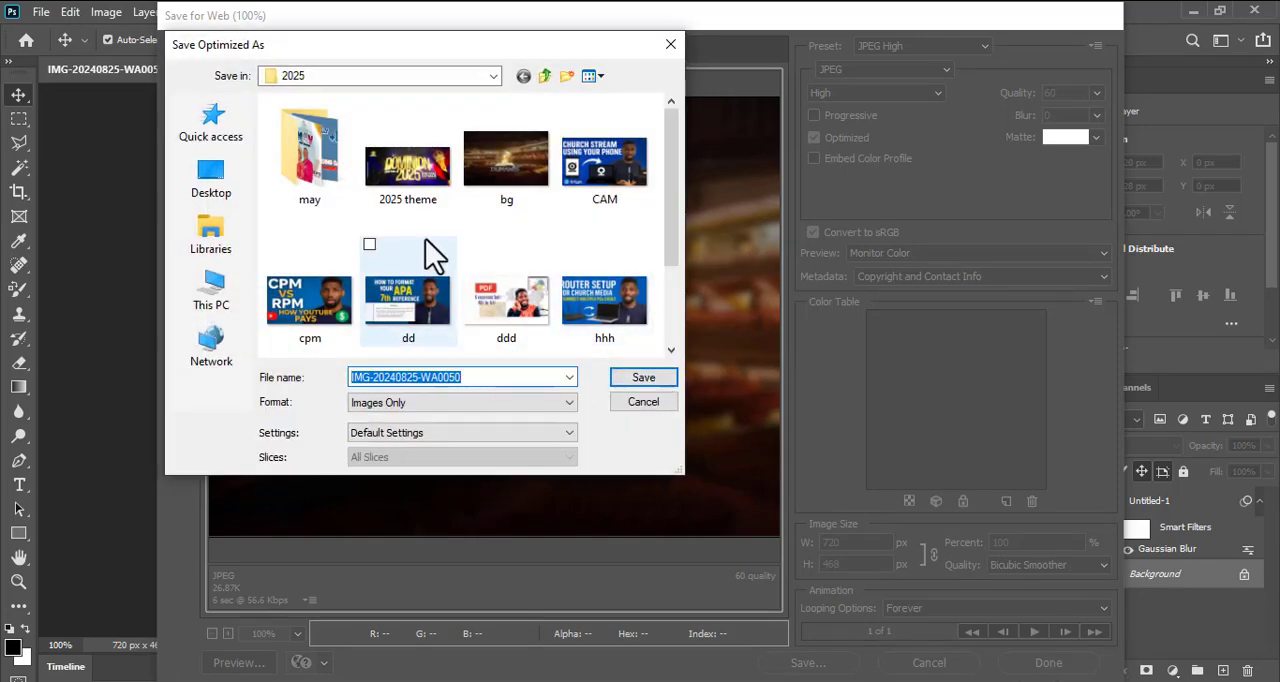
click(535, 178)
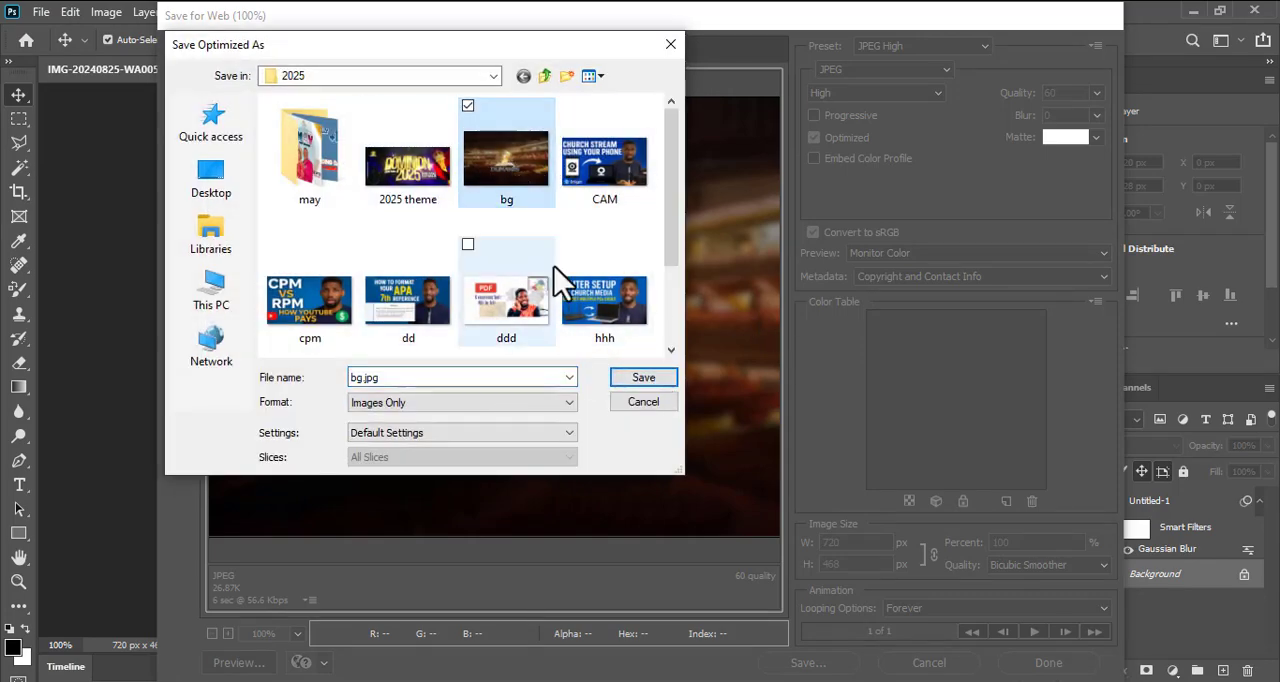
click(643, 380)
click(763, 386)
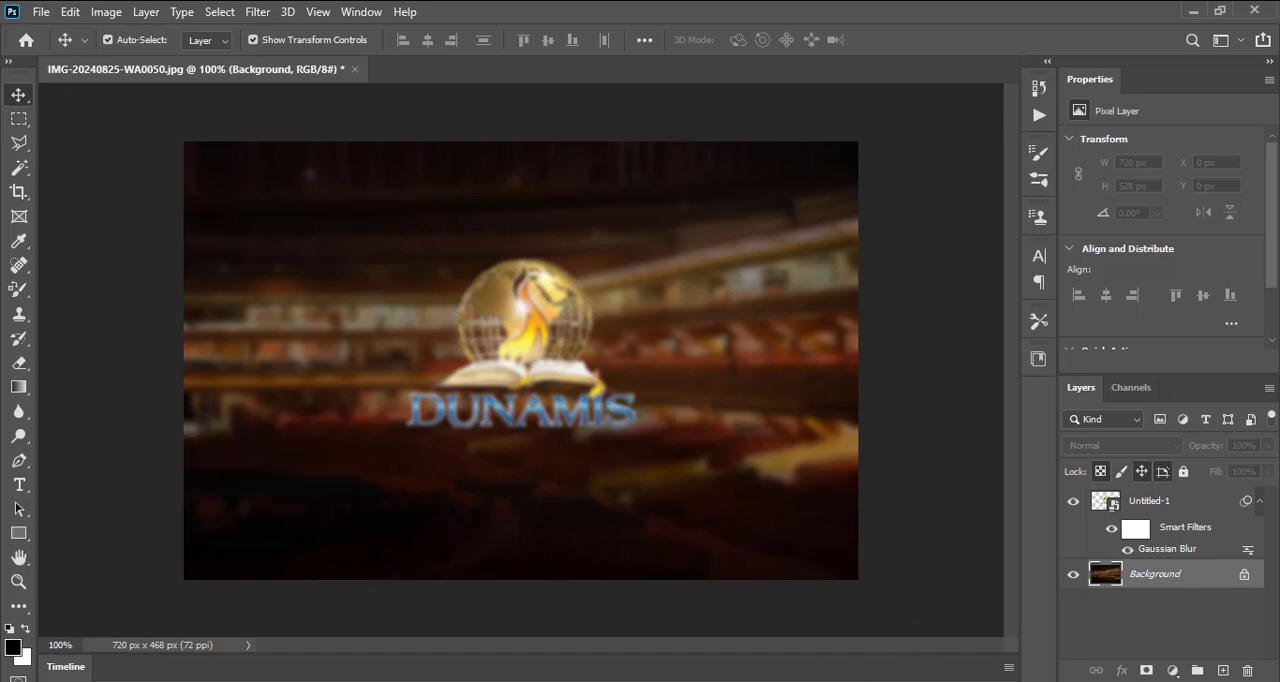
- Switch to EasyWorship and import the bg image from the 2025 folder into the Images media library
click(900, 681)
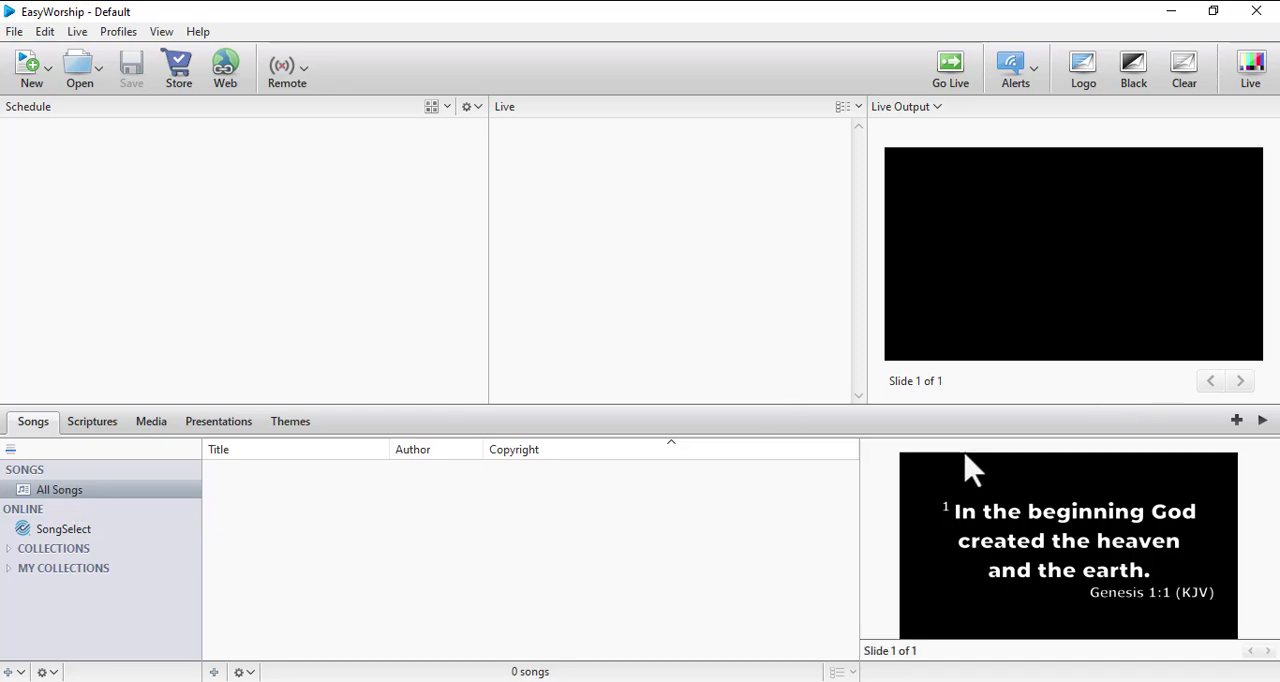
click(88, 425)
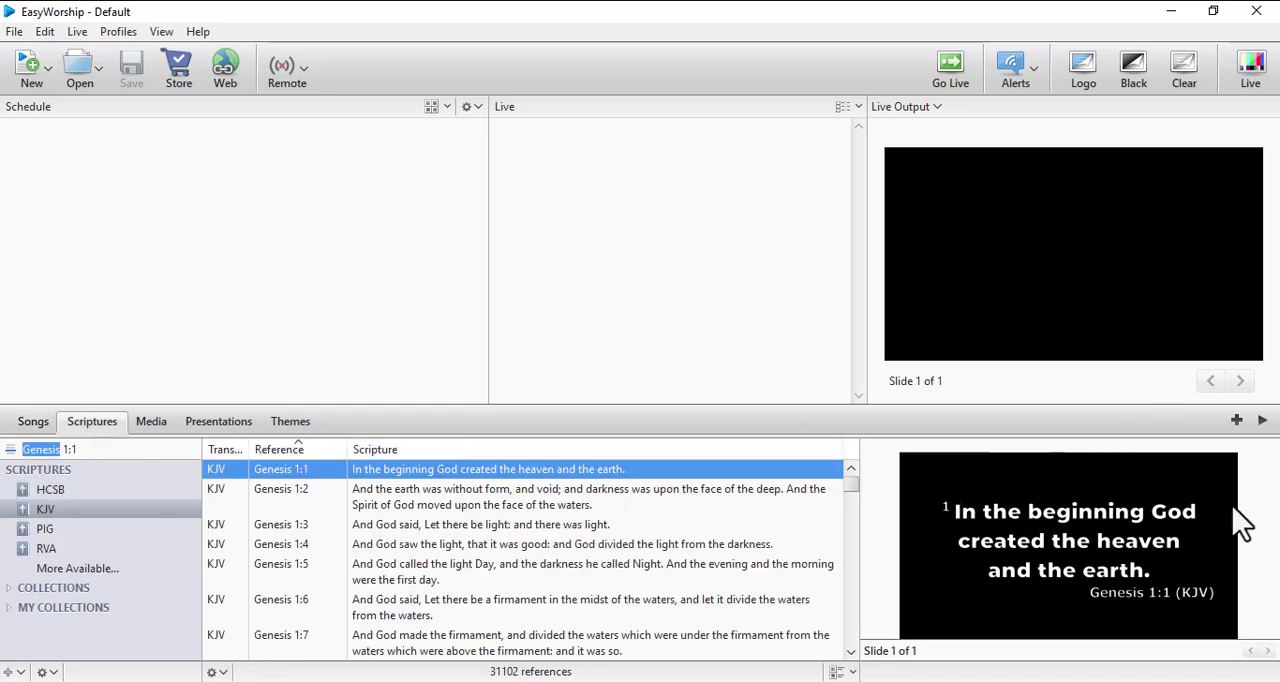
click(147, 425)
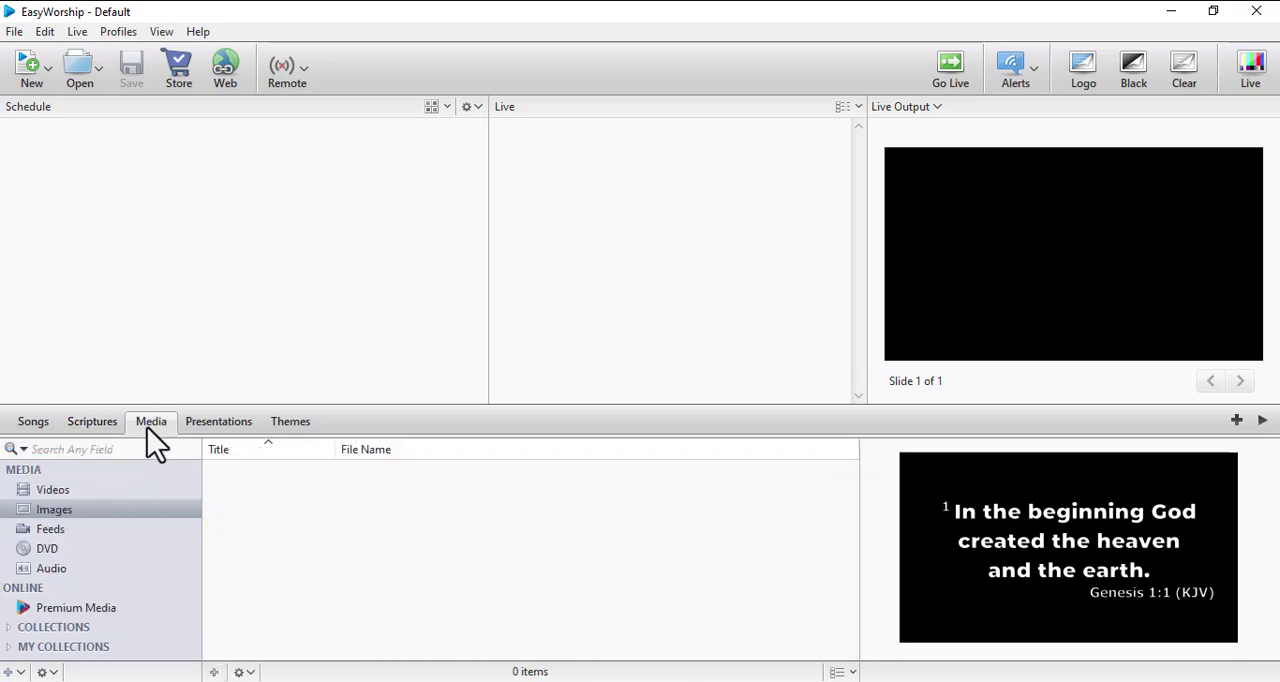
click(50, 512)
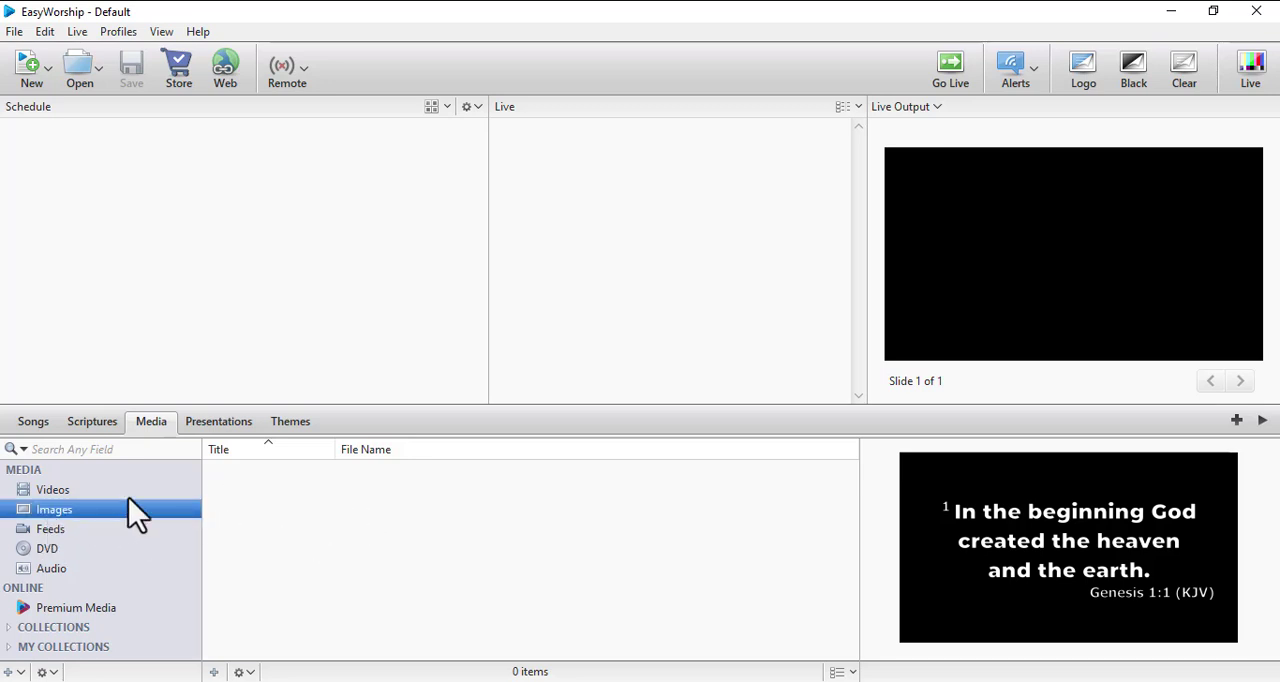
right_click(125, 492)
right_click(61, 509)
right_click(350, 502)
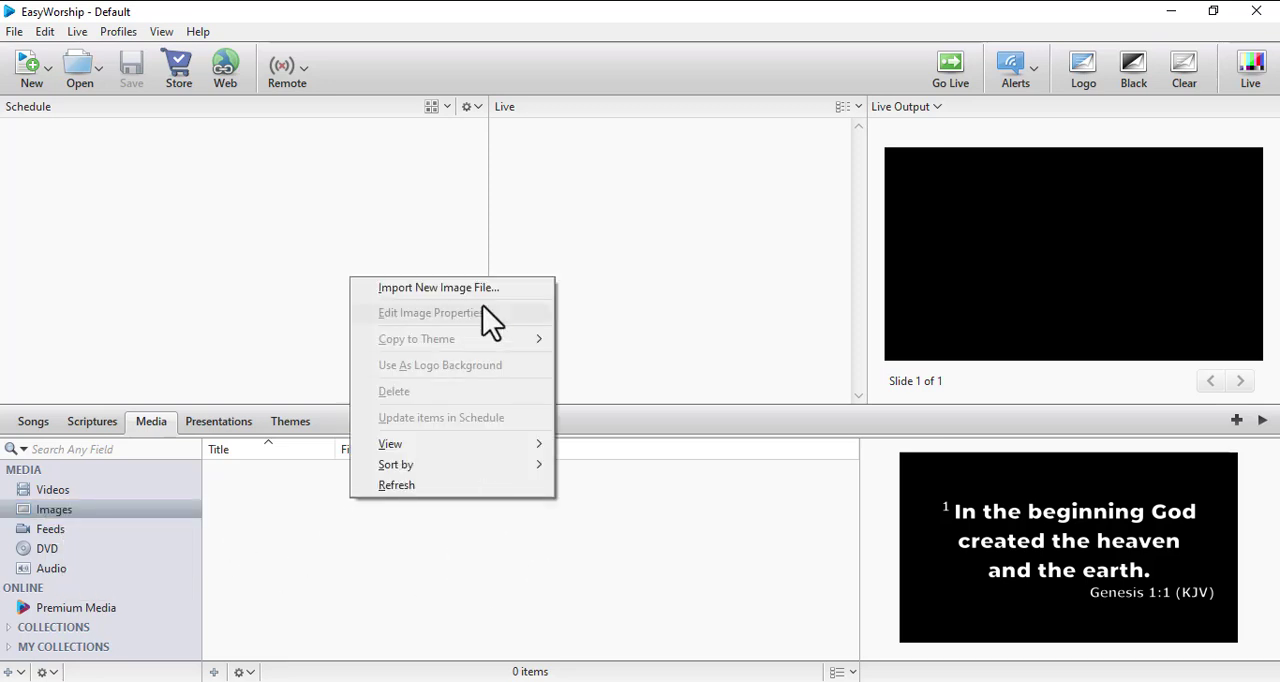
click(446, 291)
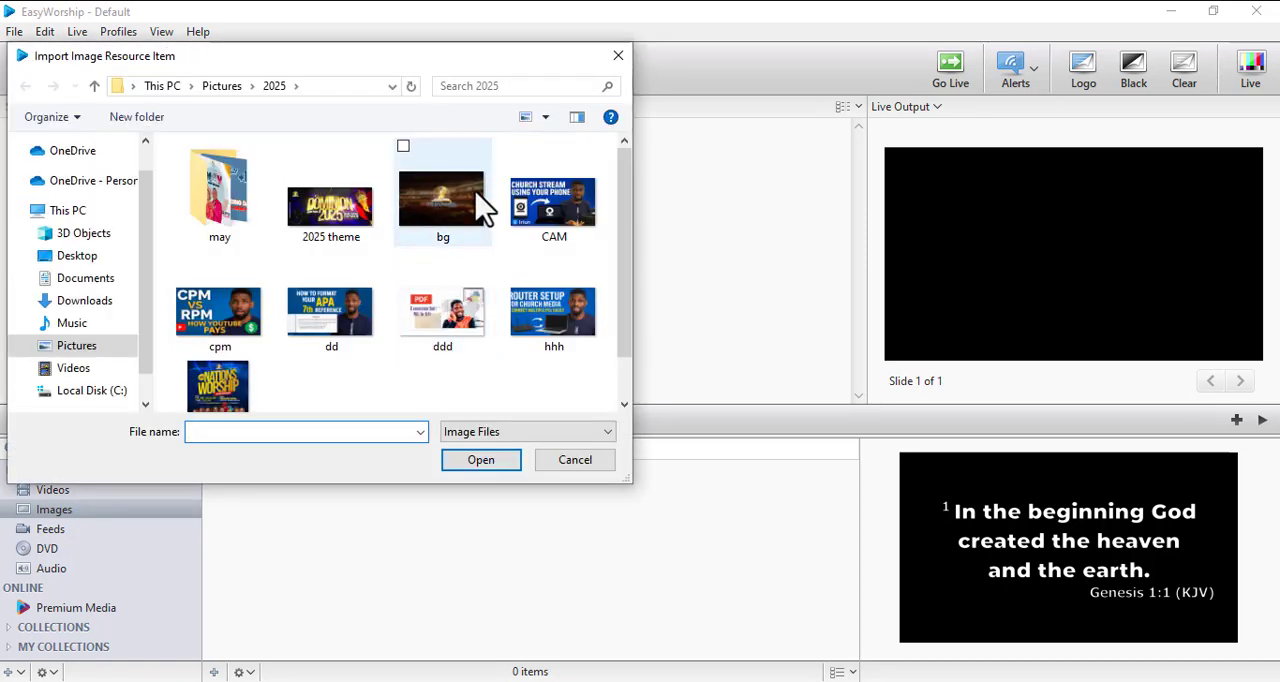
click(450, 228)
click(484, 462)
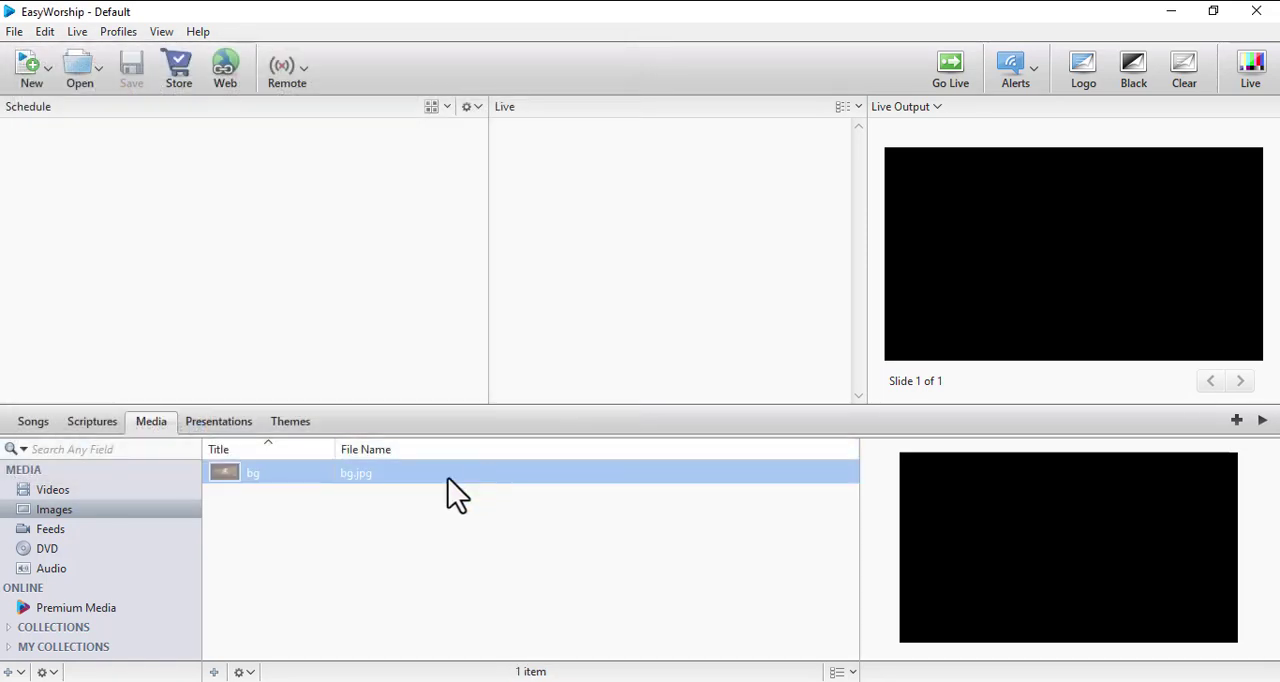
- Set the bg image as the logo background and check the preview of the Genesis 1:1 scripture
right_click(265, 473)
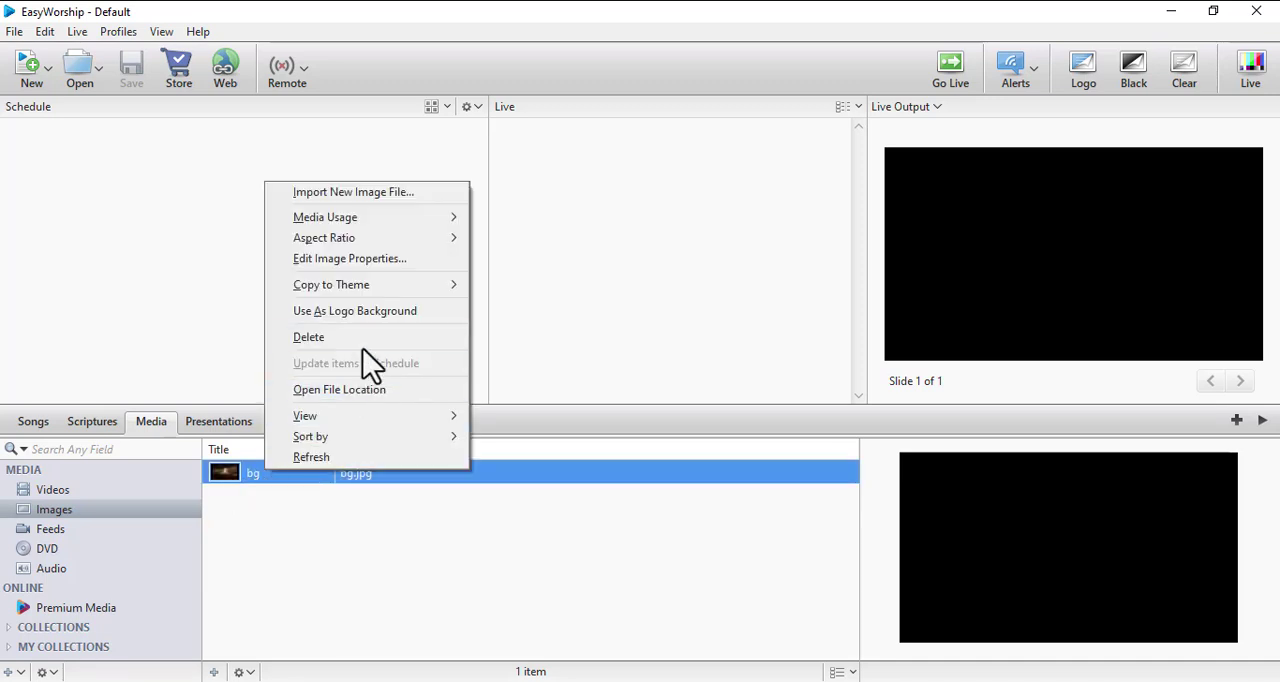
click(343, 310)
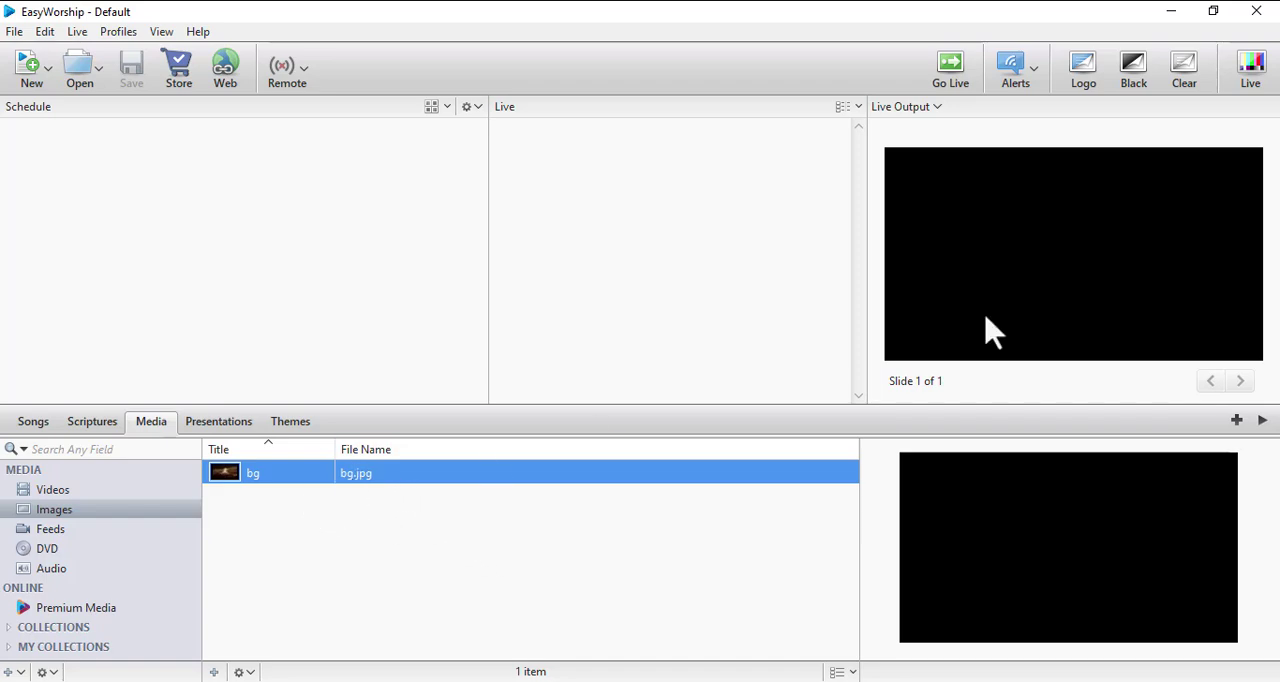
click(86, 426)
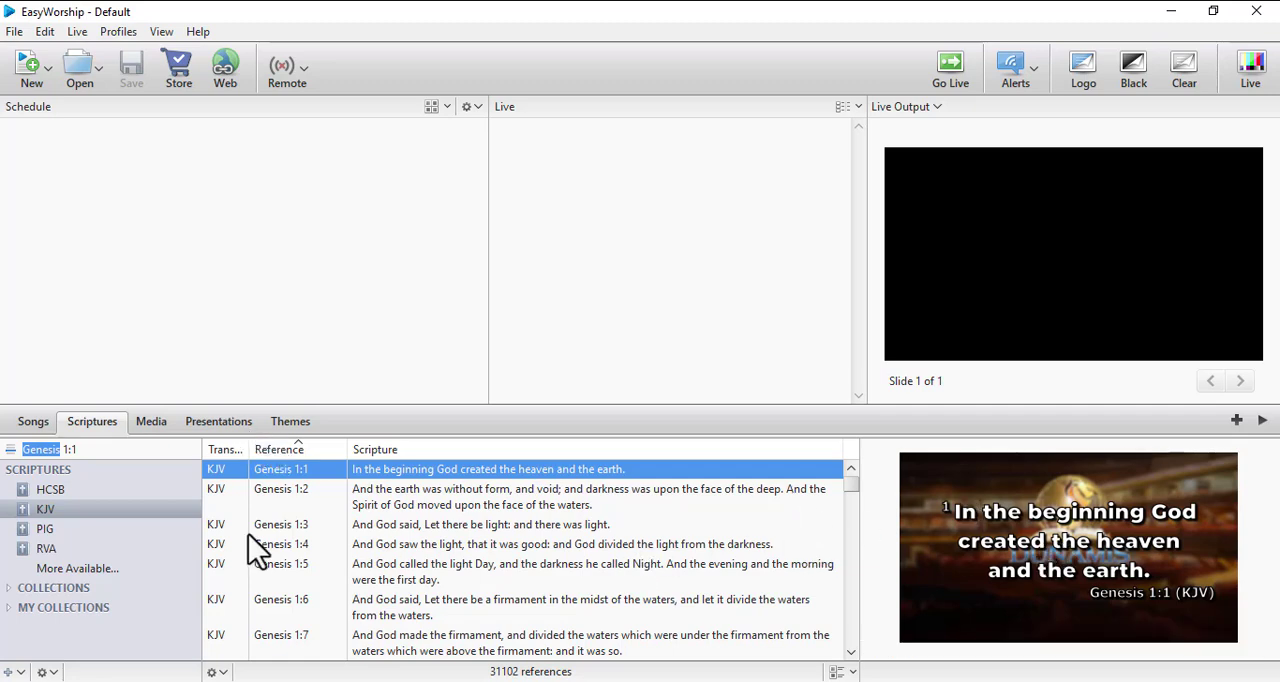
- Set the media usage of the bg image in the media library to Background
click(150, 430)
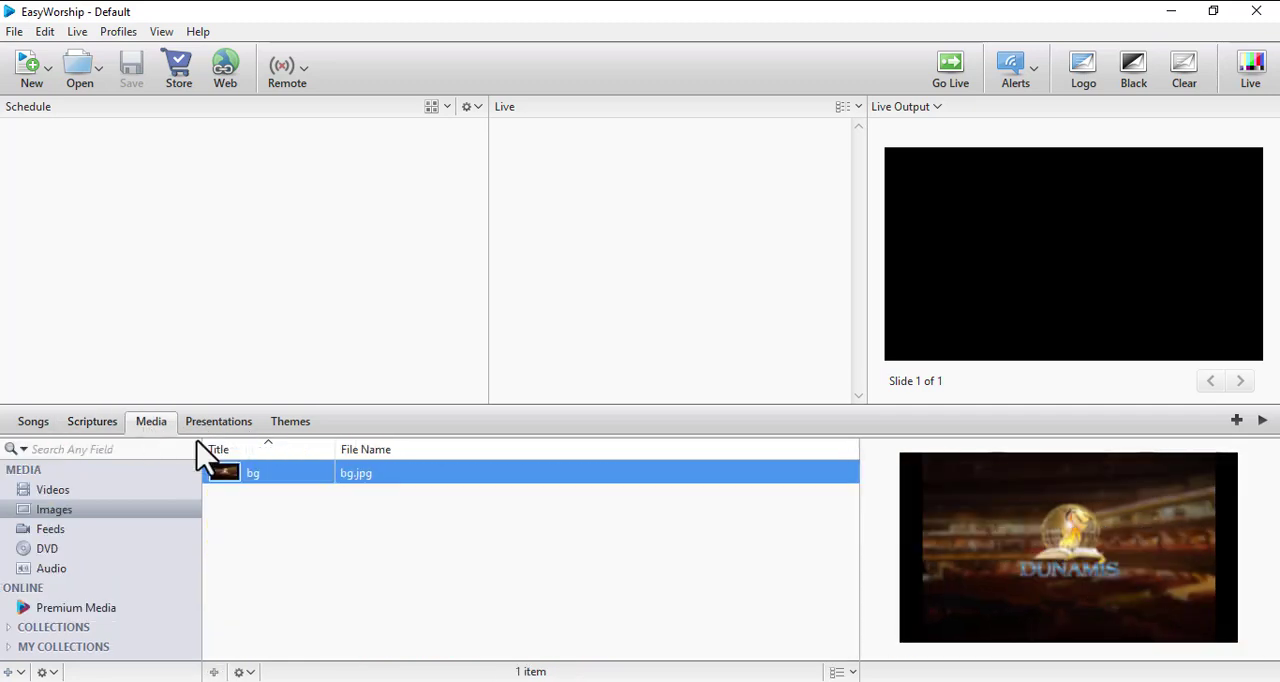
right_click(324, 484)
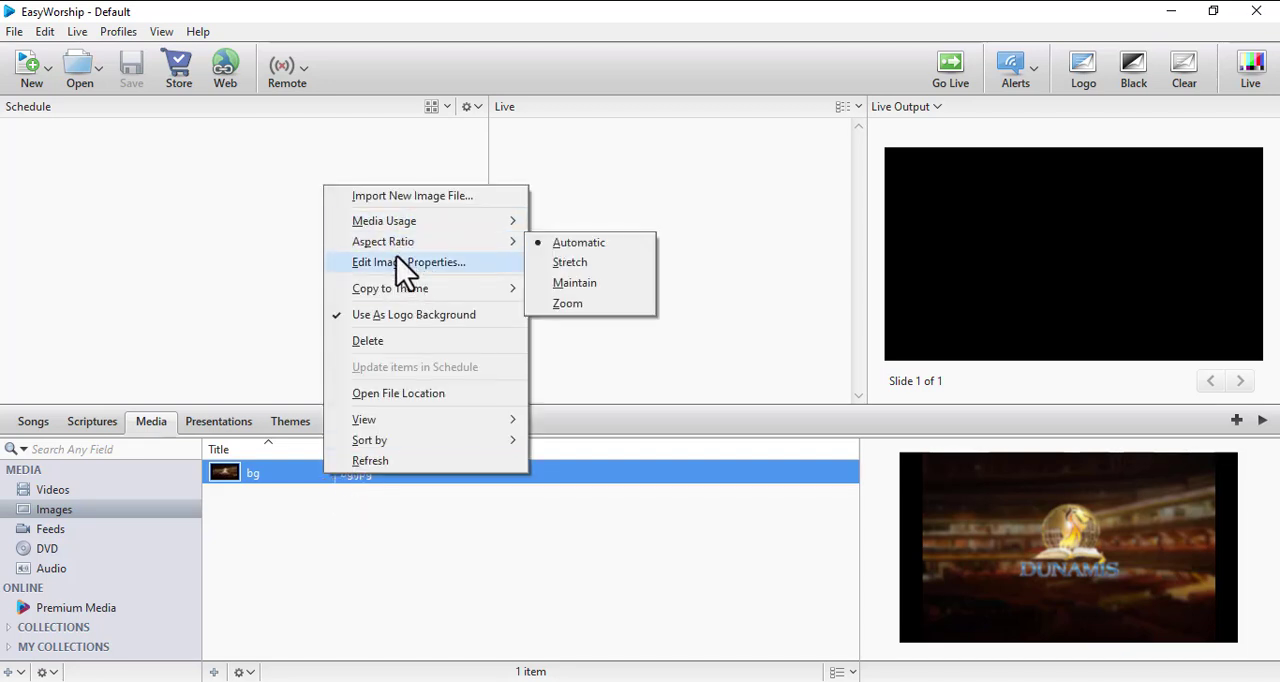
mouse_move(400, 226)
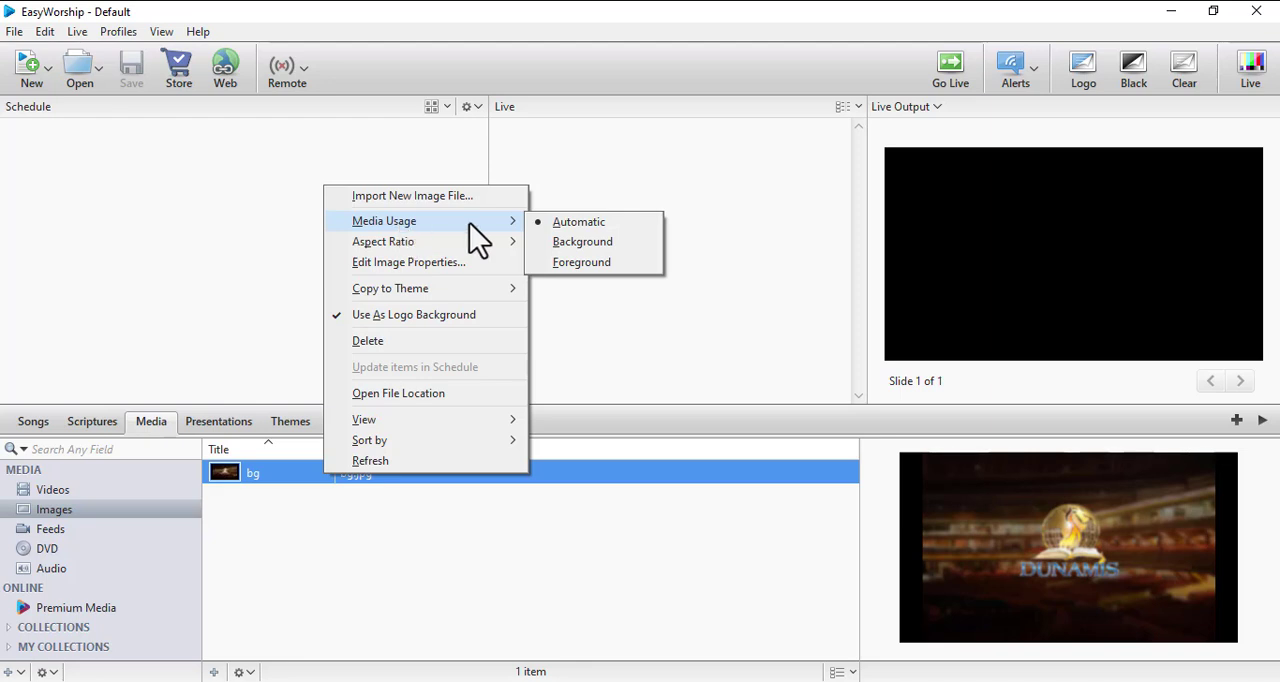
click(584, 246)
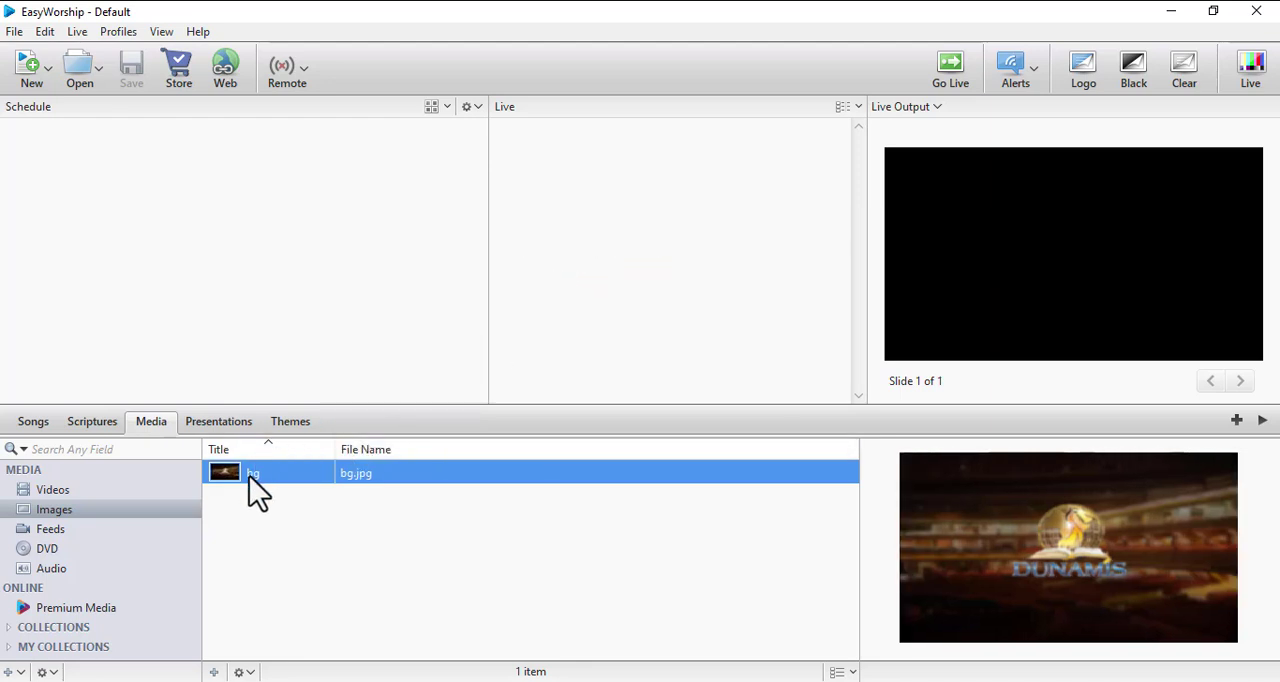
- Show the themes library
click(298, 424)
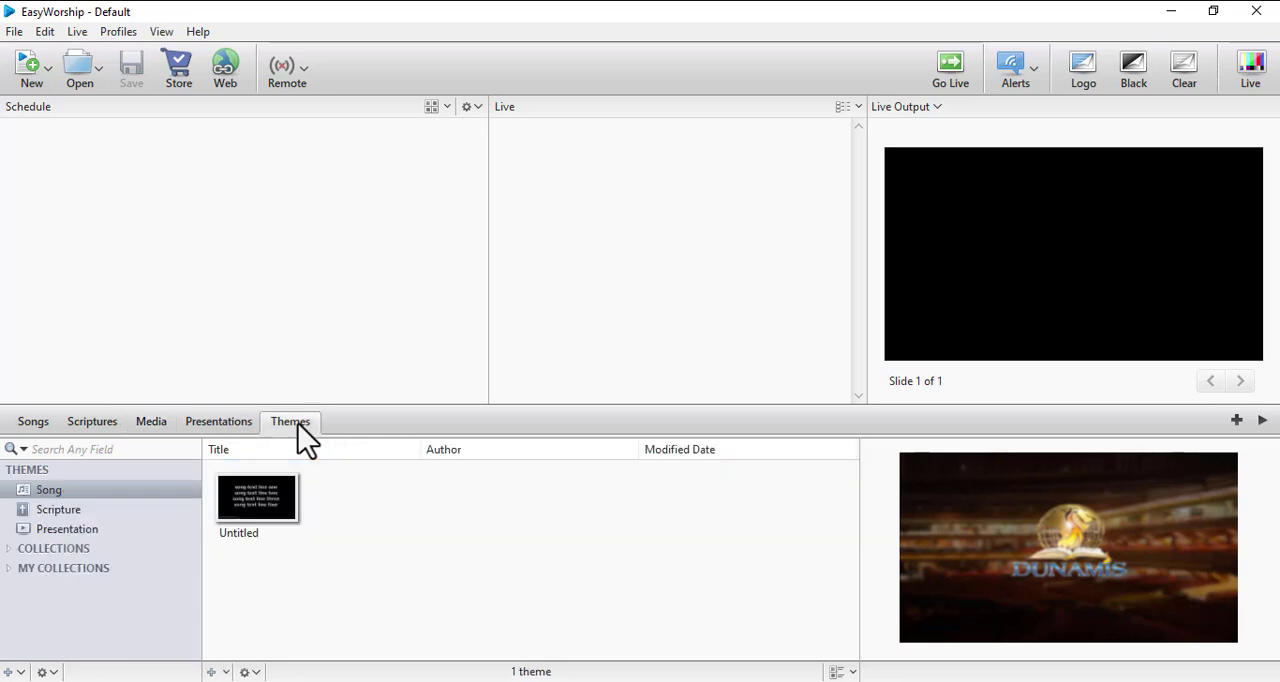
right_click(266, 508)
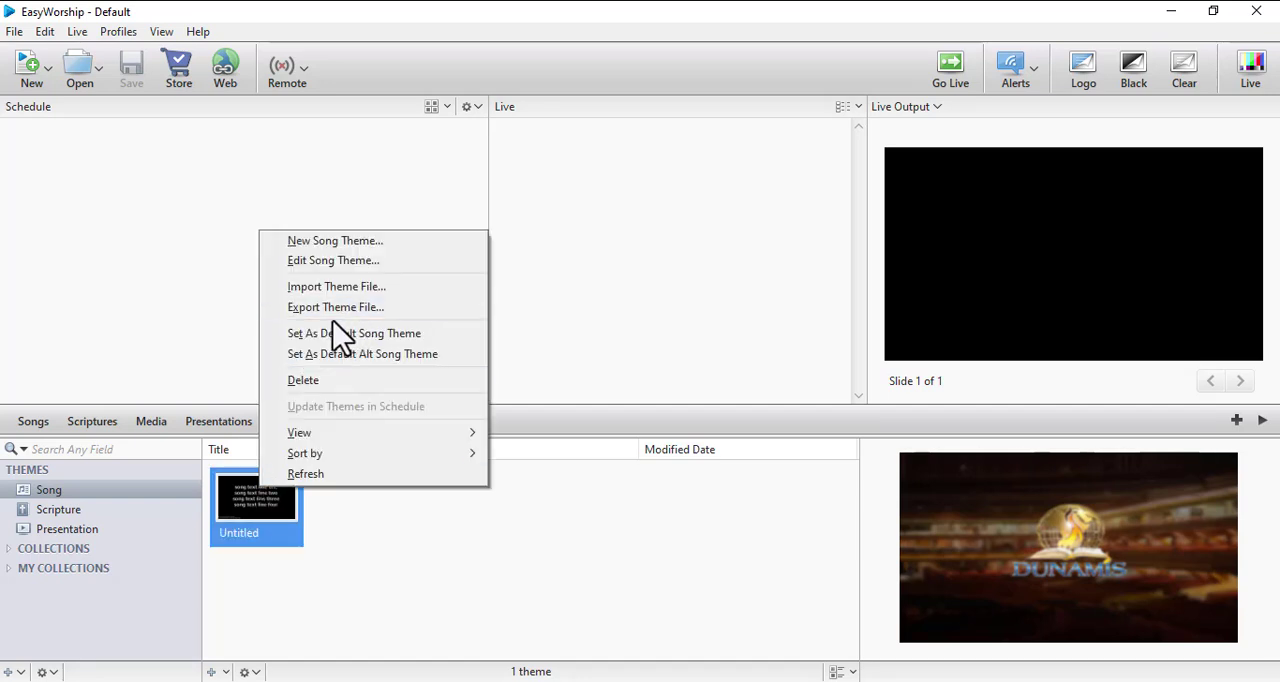
click(322, 242)
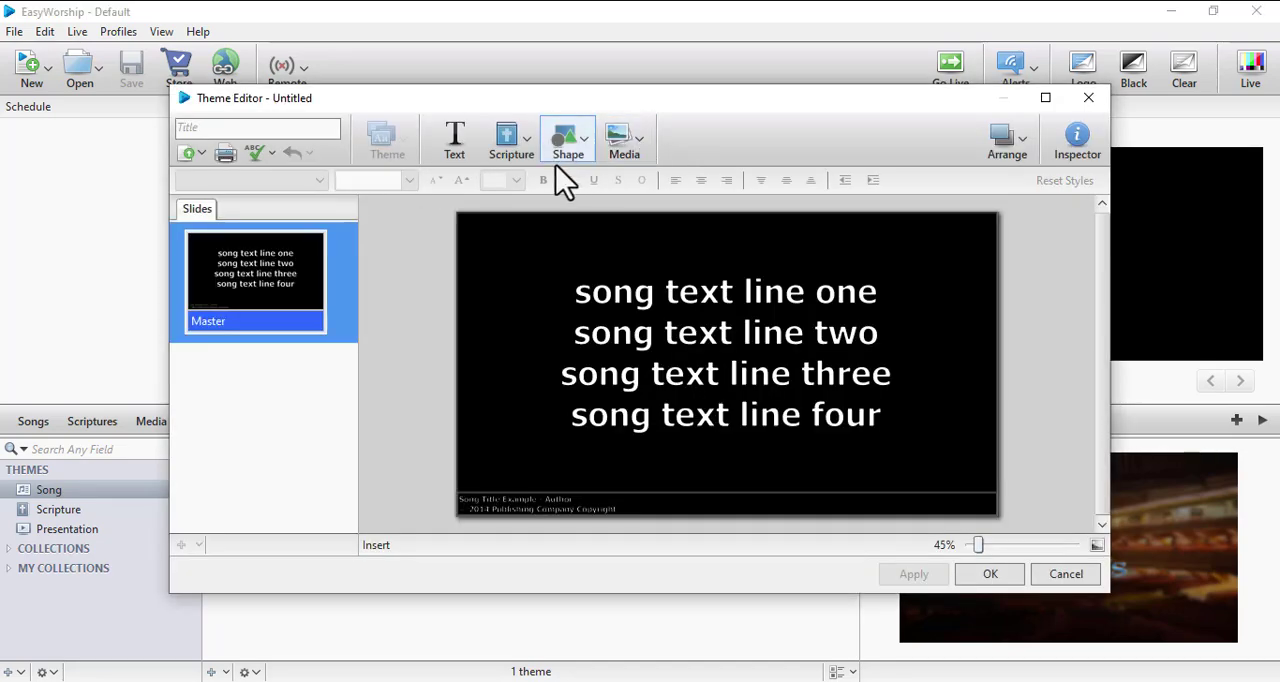
click(1088, 97)
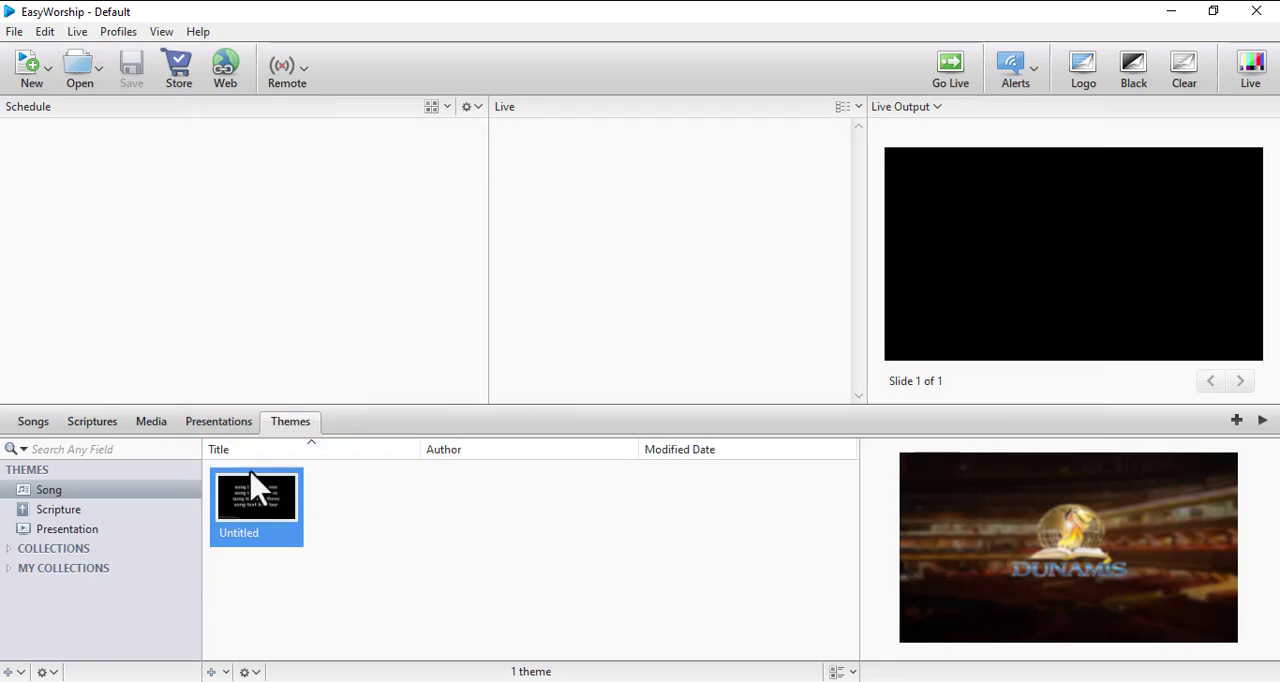
- Open the last untitled scripture theme for editing and insert the bg image from the Images media into its master slide
click(57, 511)
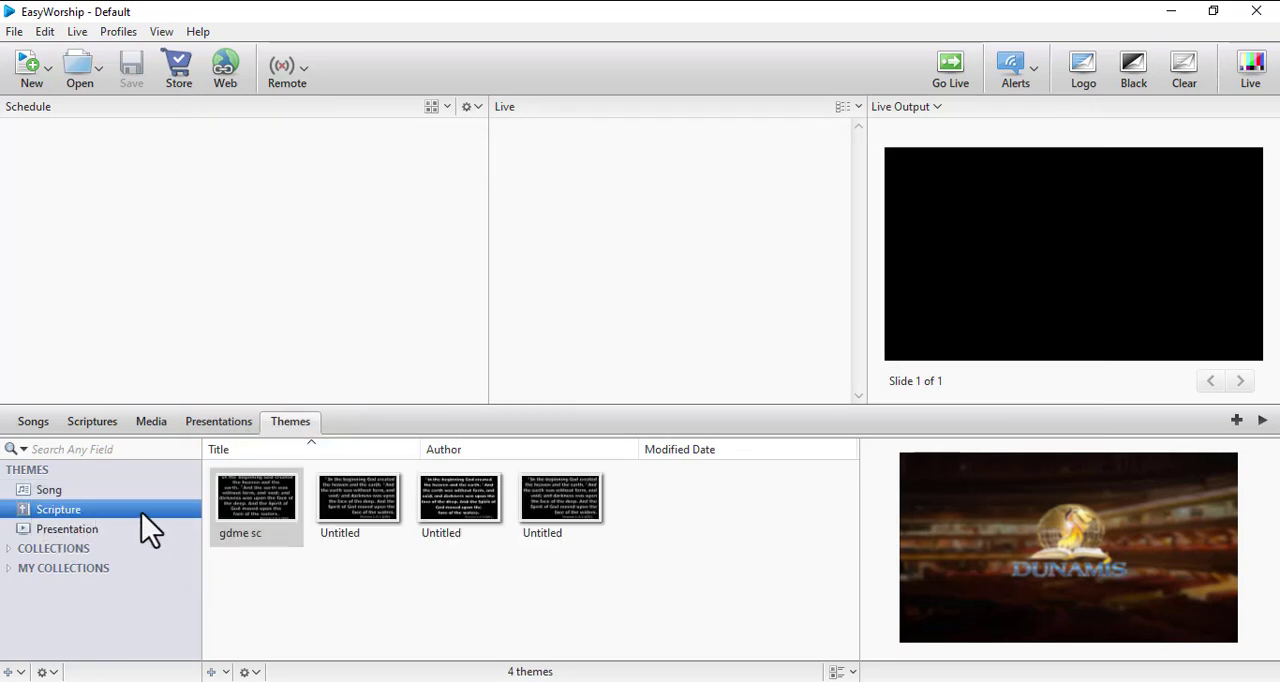
right_click(553, 522)
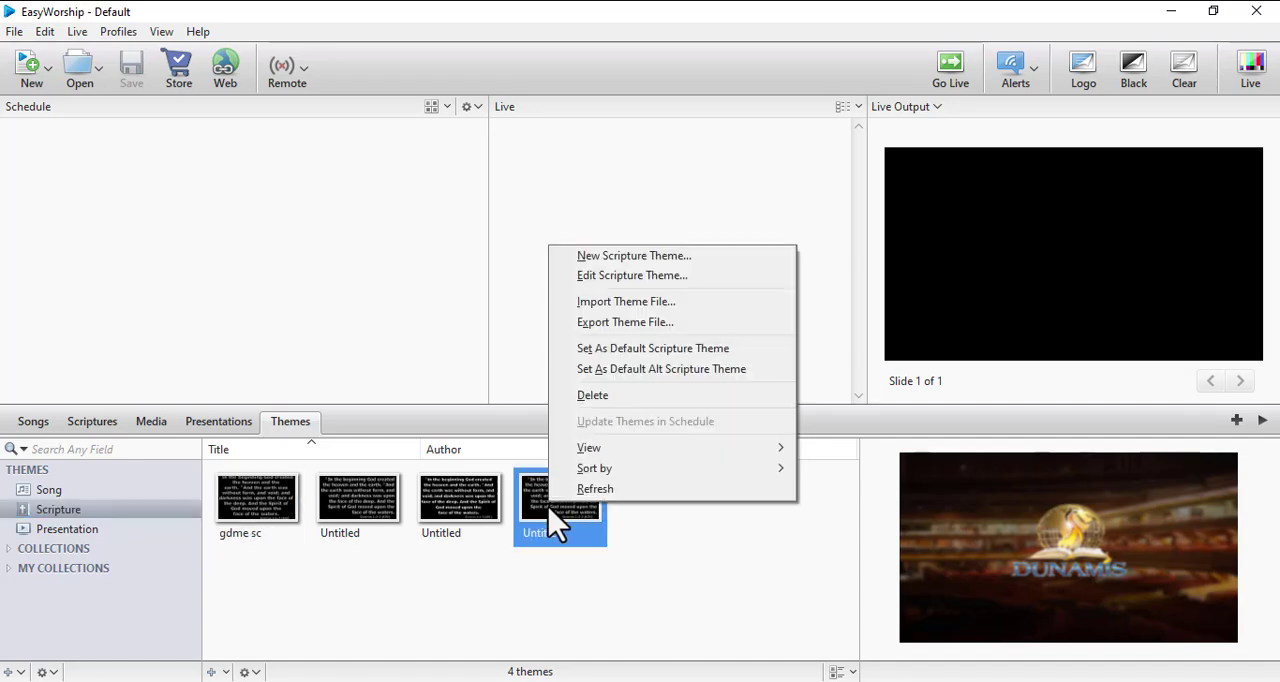
click(612, 276)
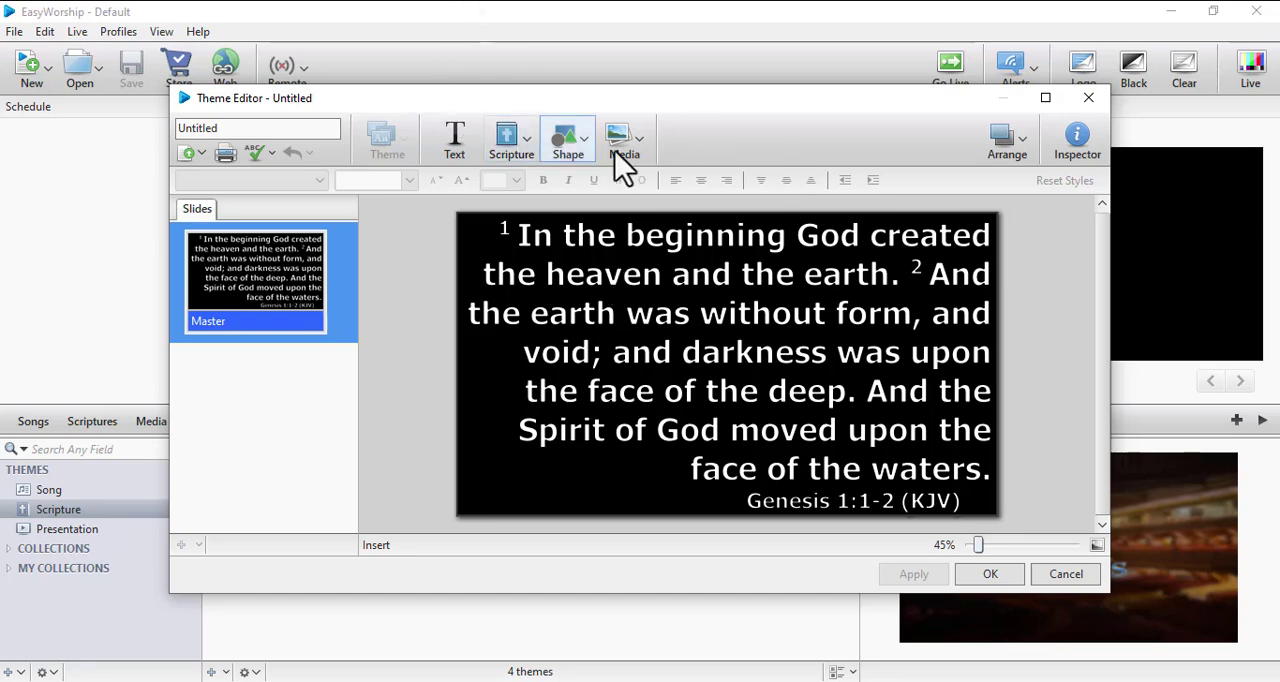
click(642, 144)
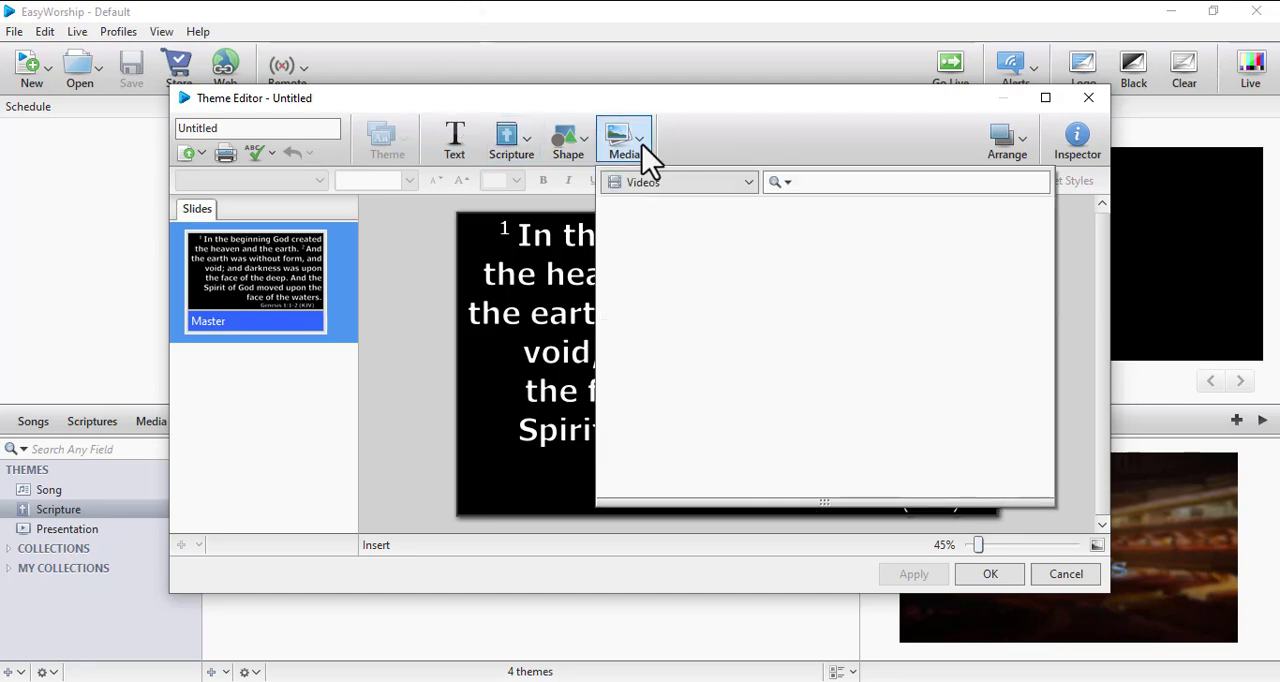
click(708, 184)
click(672, 252)
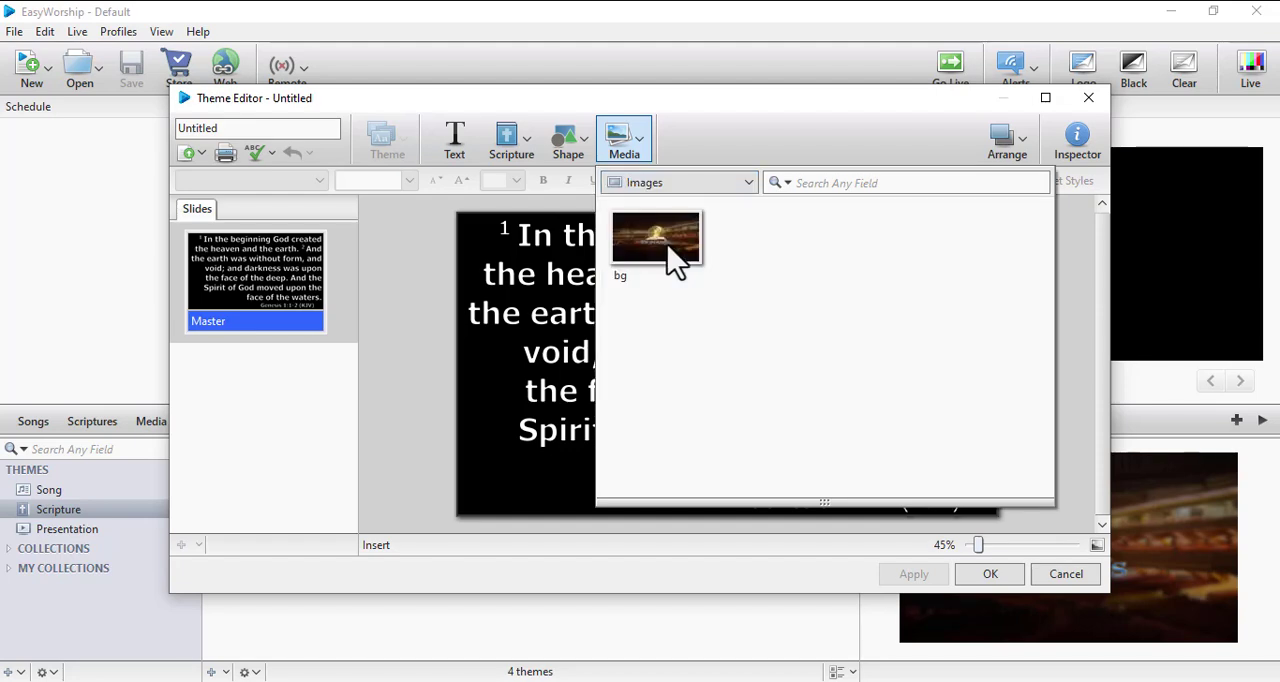
double_click(658, 255)
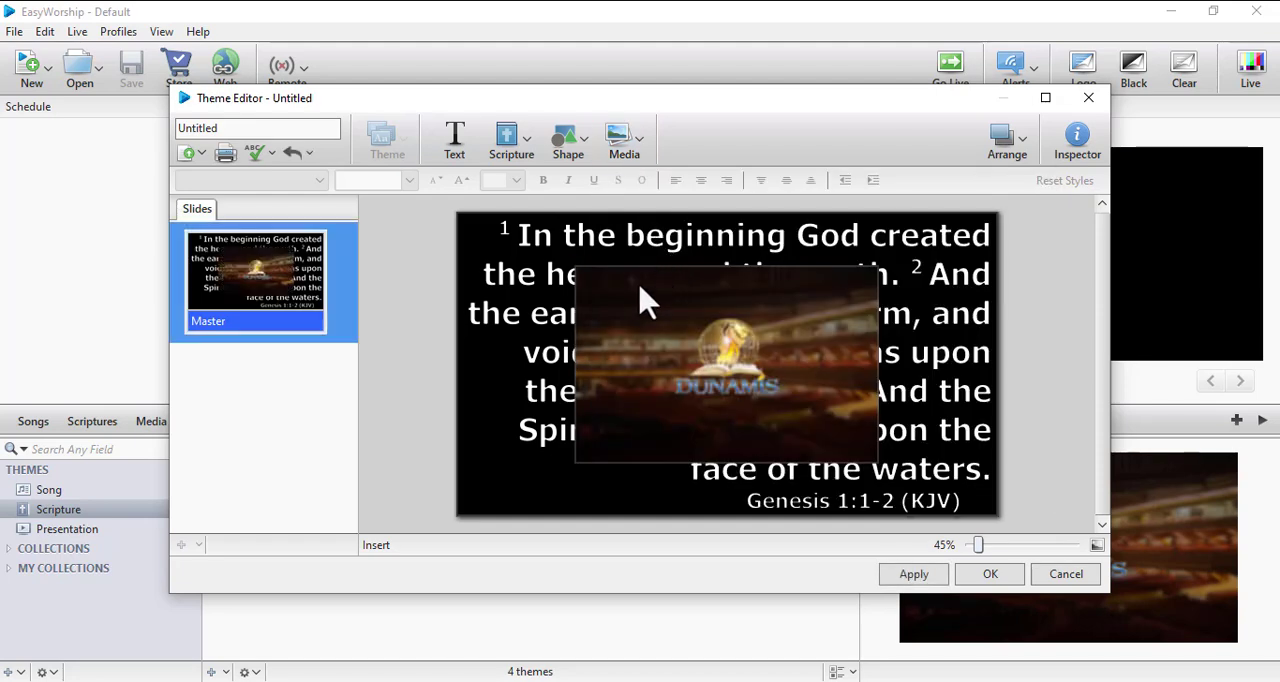
- Enlarge the inserted bg image on both sides until it extends past the slide edges and covers the whole slide
click(668, 338)
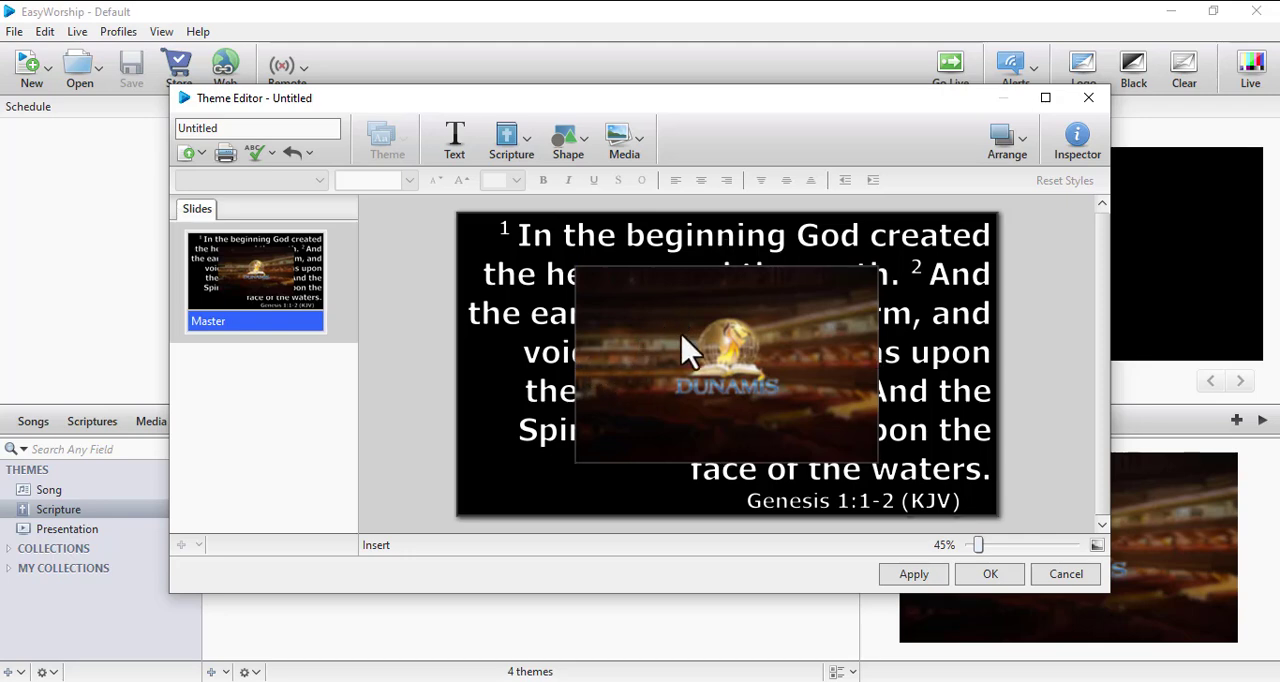
click(562, 385)
click(703, 362)
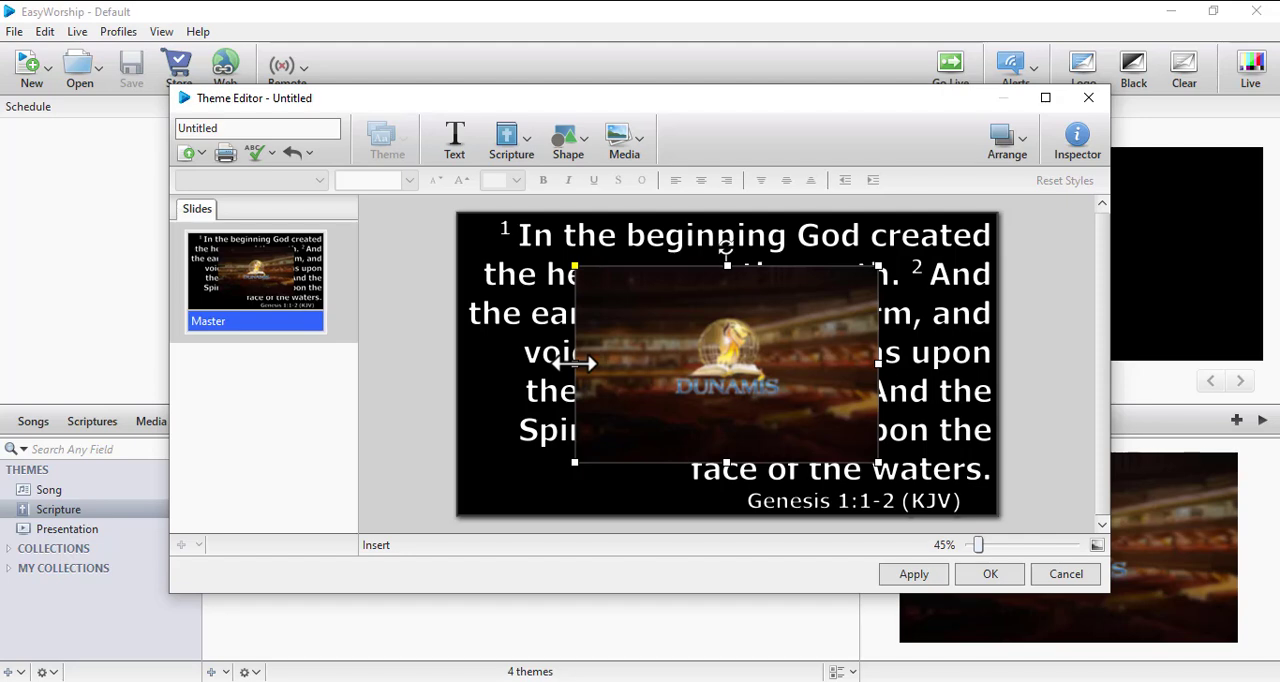
drag(575, 363, 449, 348)
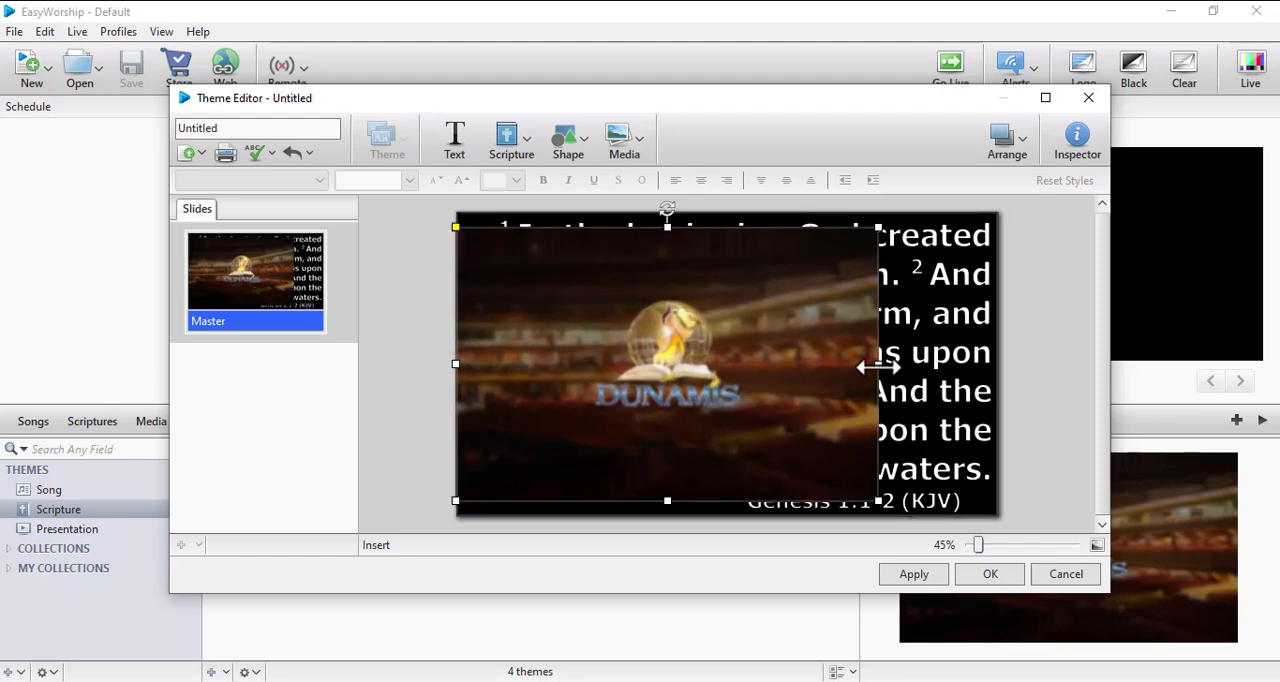
drag(878, 367, 1020, 371)
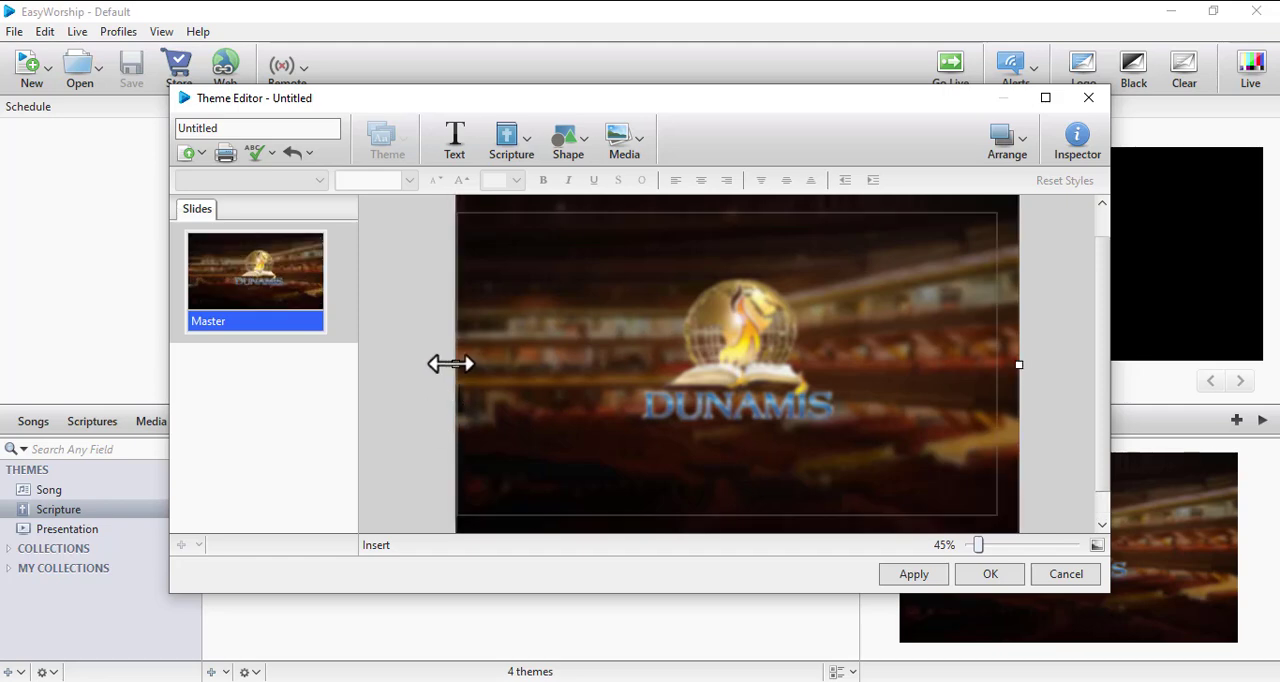
mouse_move(449, 363)
mouse_down()
mouse_move(406, 363)
mouse_move(437, 369)
mouse_move(425, 370)
mouse_up()
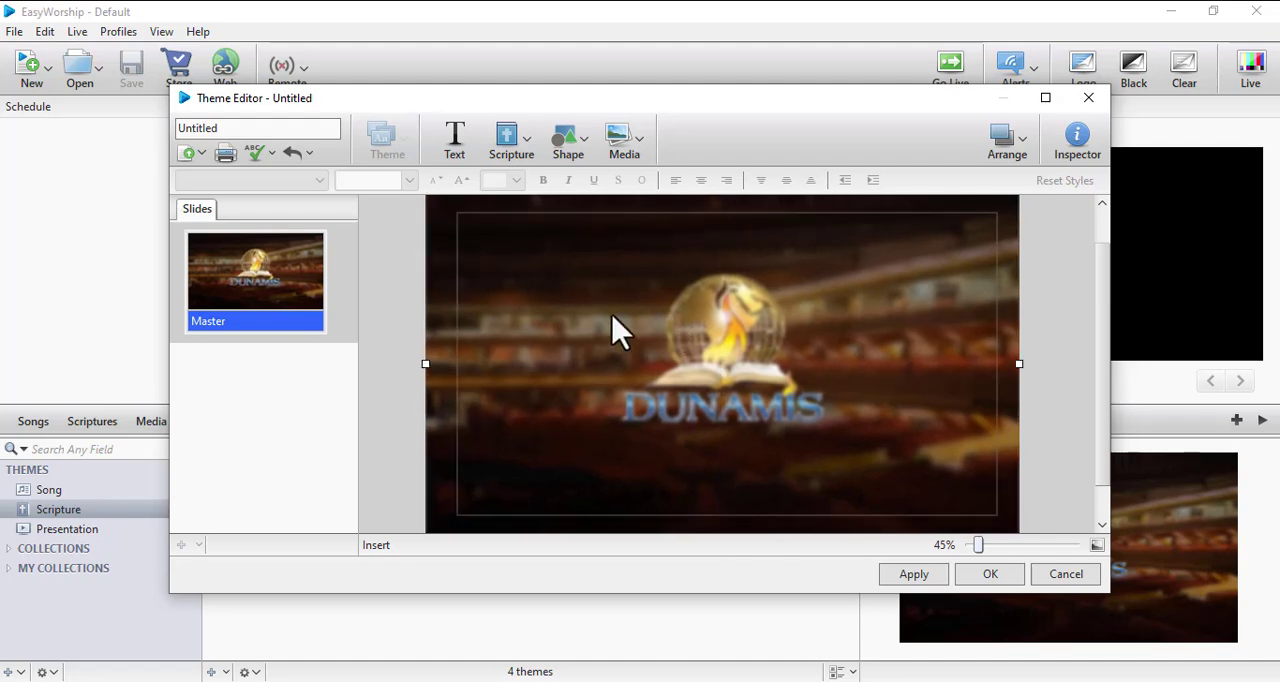
- Send the bg image to the back, behind the scripture text
right_click(568, 320)
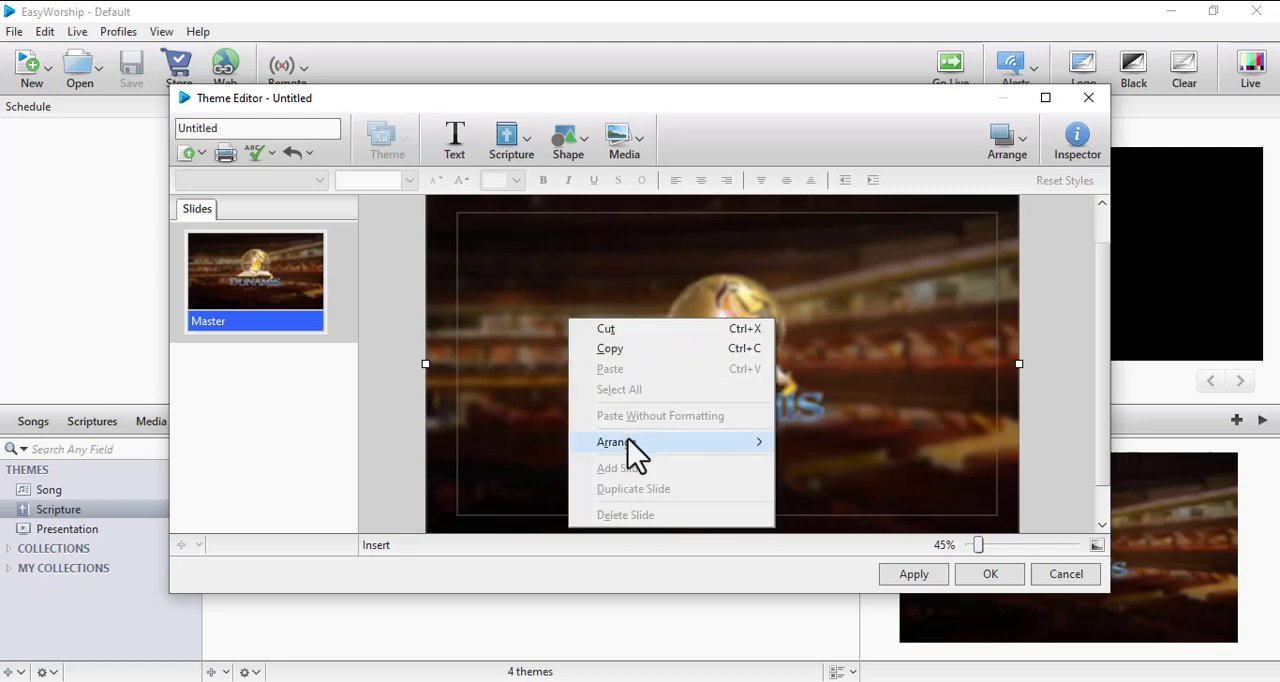
mouse_move(637, 455)
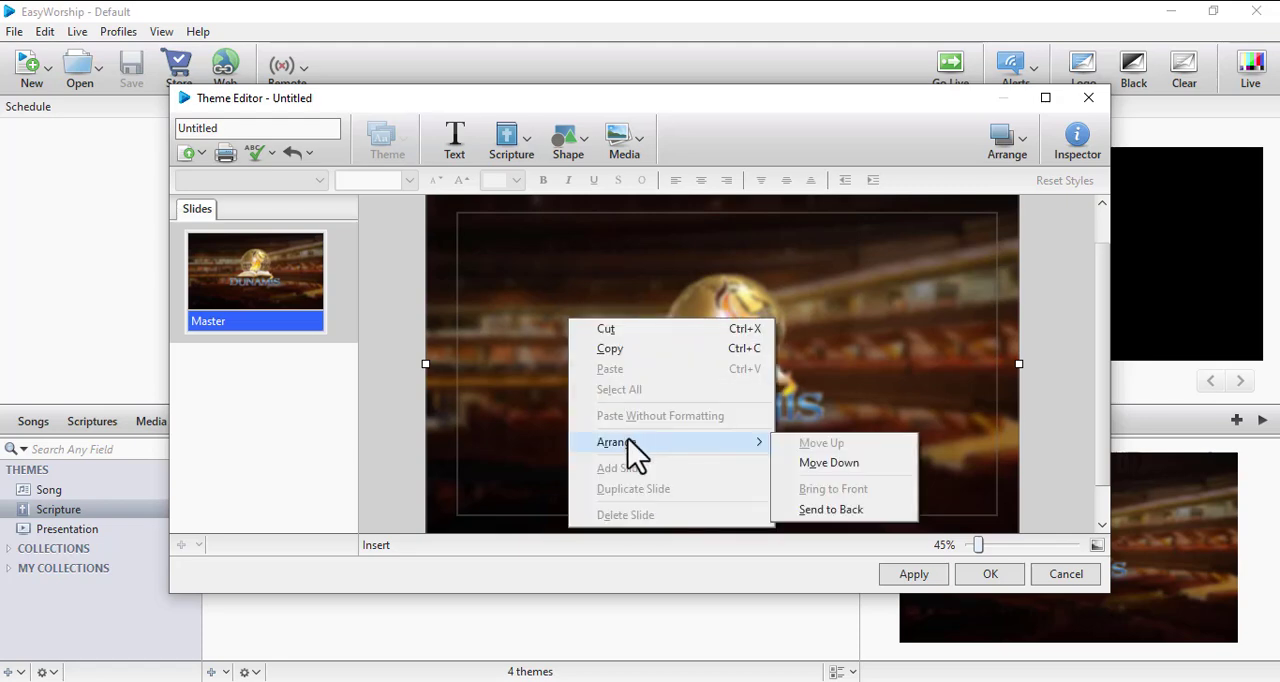
click(832, 511)
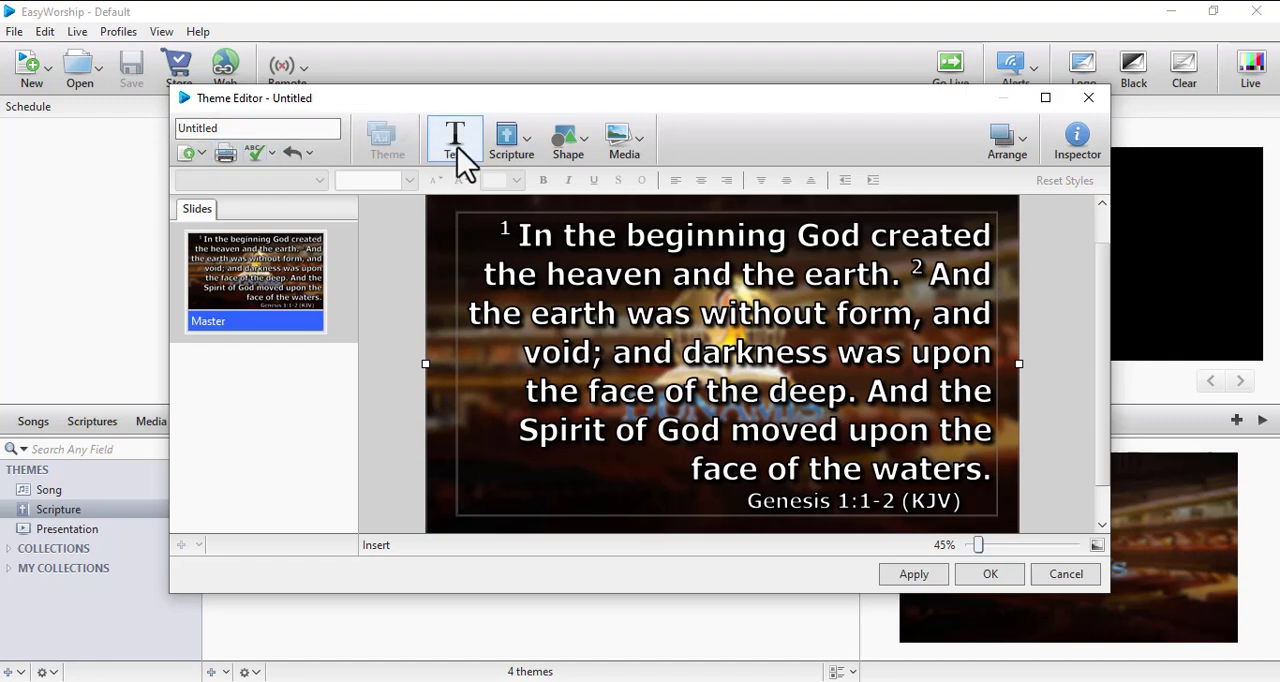
- Select all the verse text in the theme's scripture text box
click(521, 253)
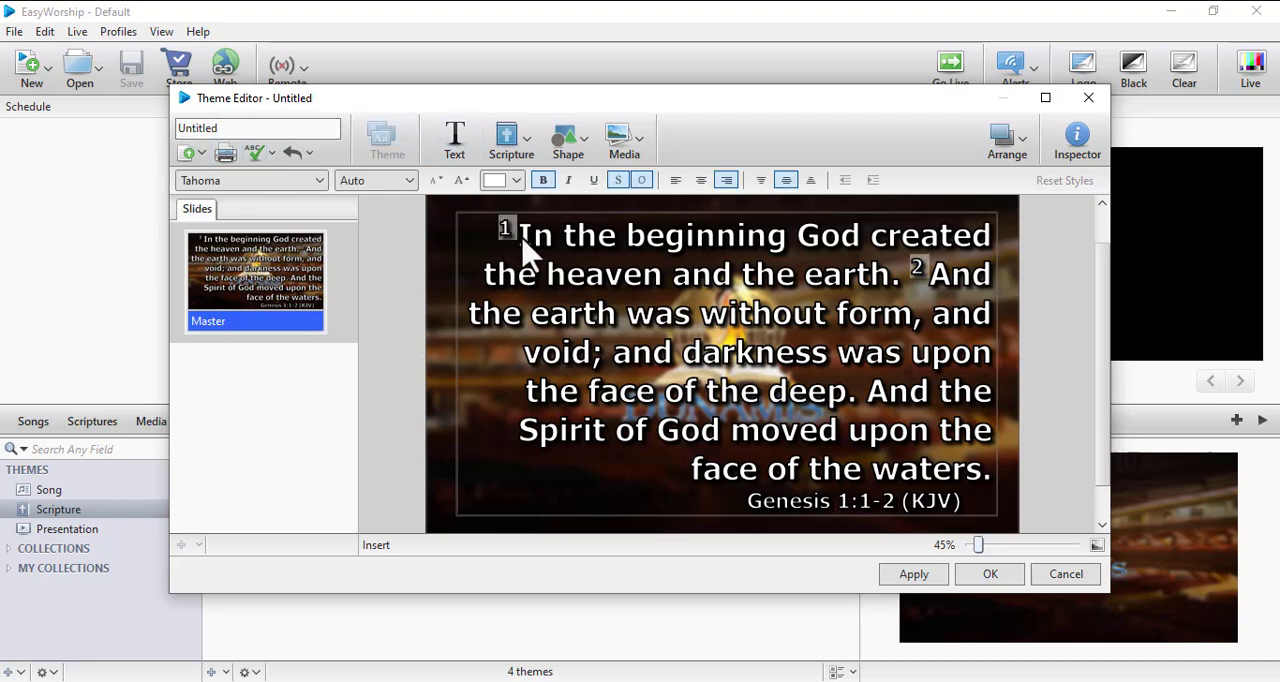
key(ctrl+a)
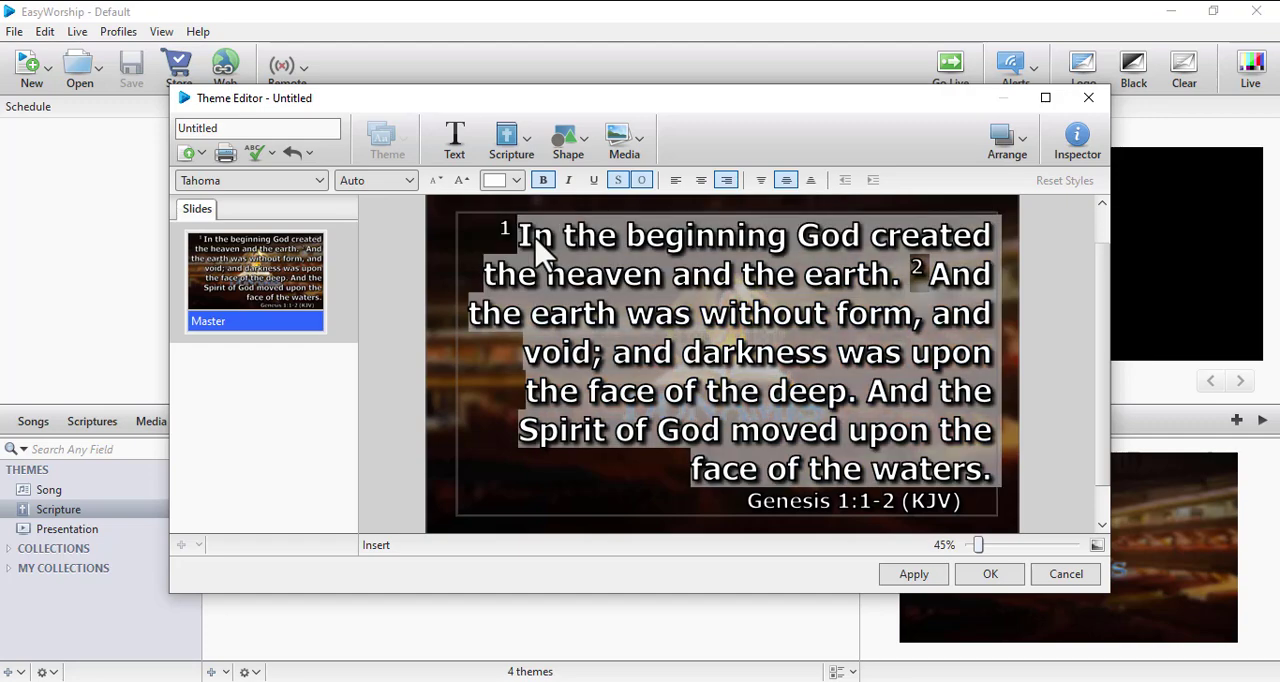